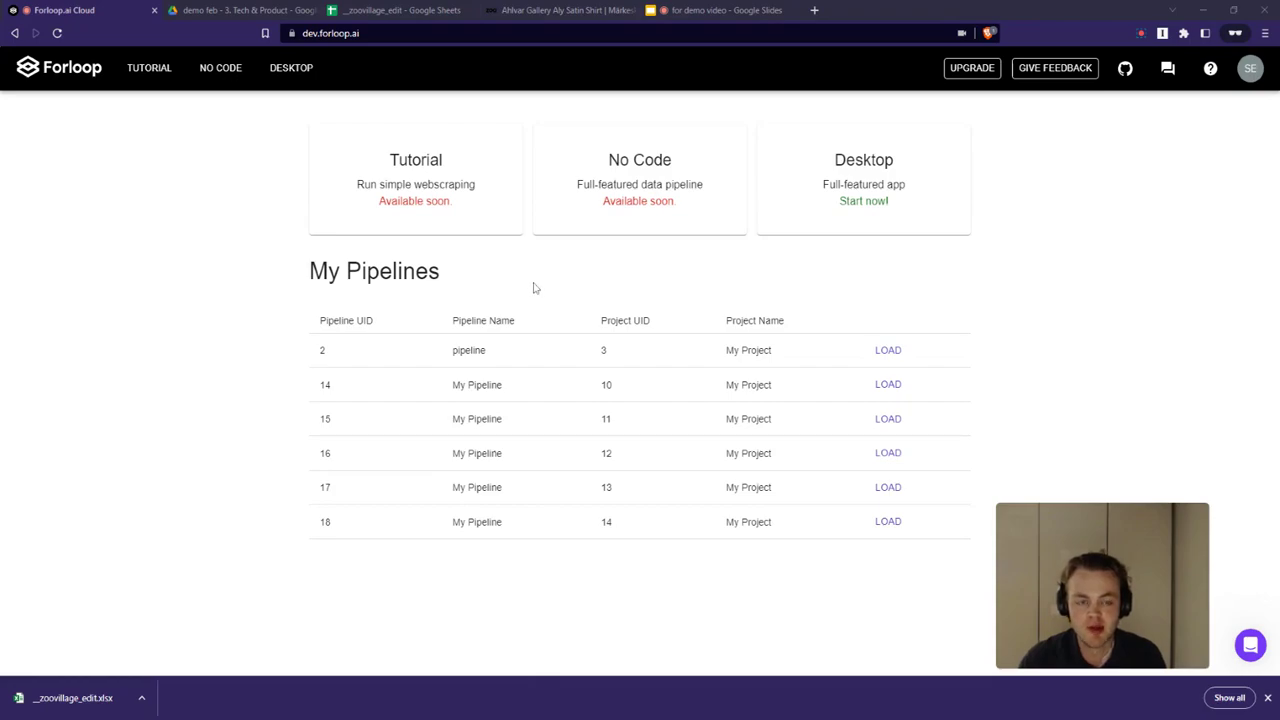
Start the tutorial pipeline and paste the Aly Satin Shirt product page URL as the website URL
{"action": "left_click", "coordinate": [461, 172]}
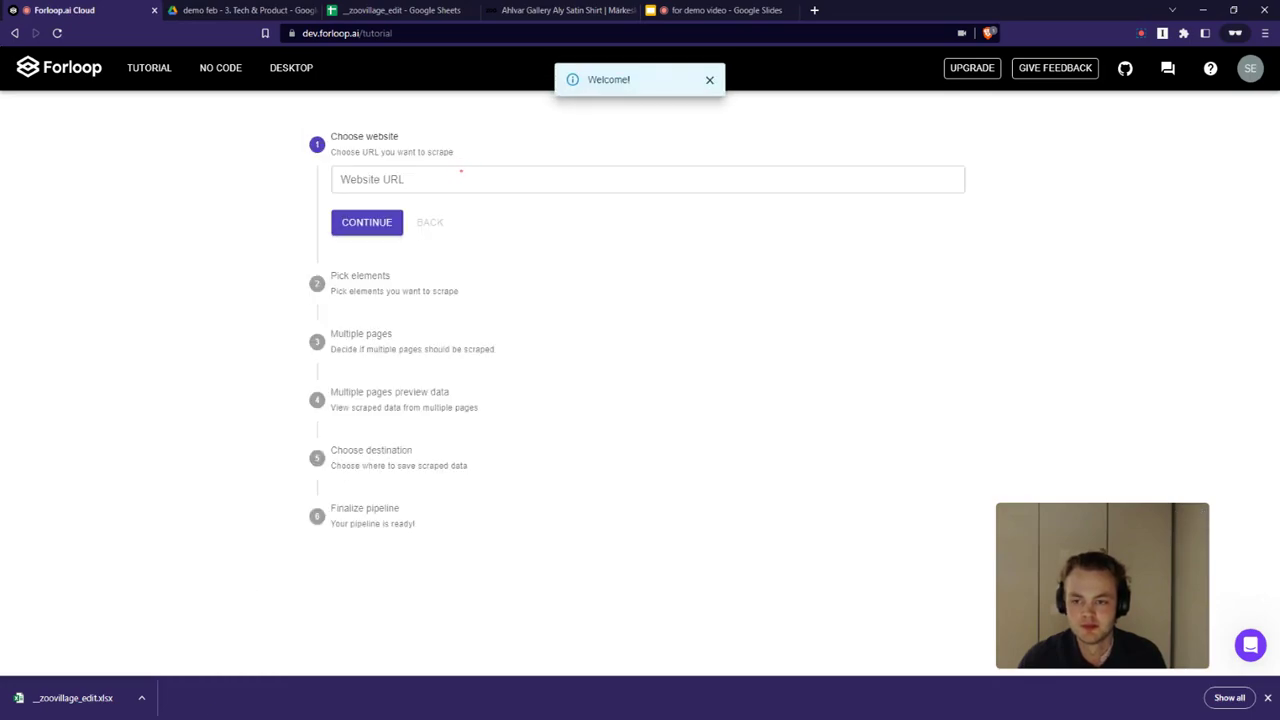
{"action": "left_click", "coordinate": [461, 187]}
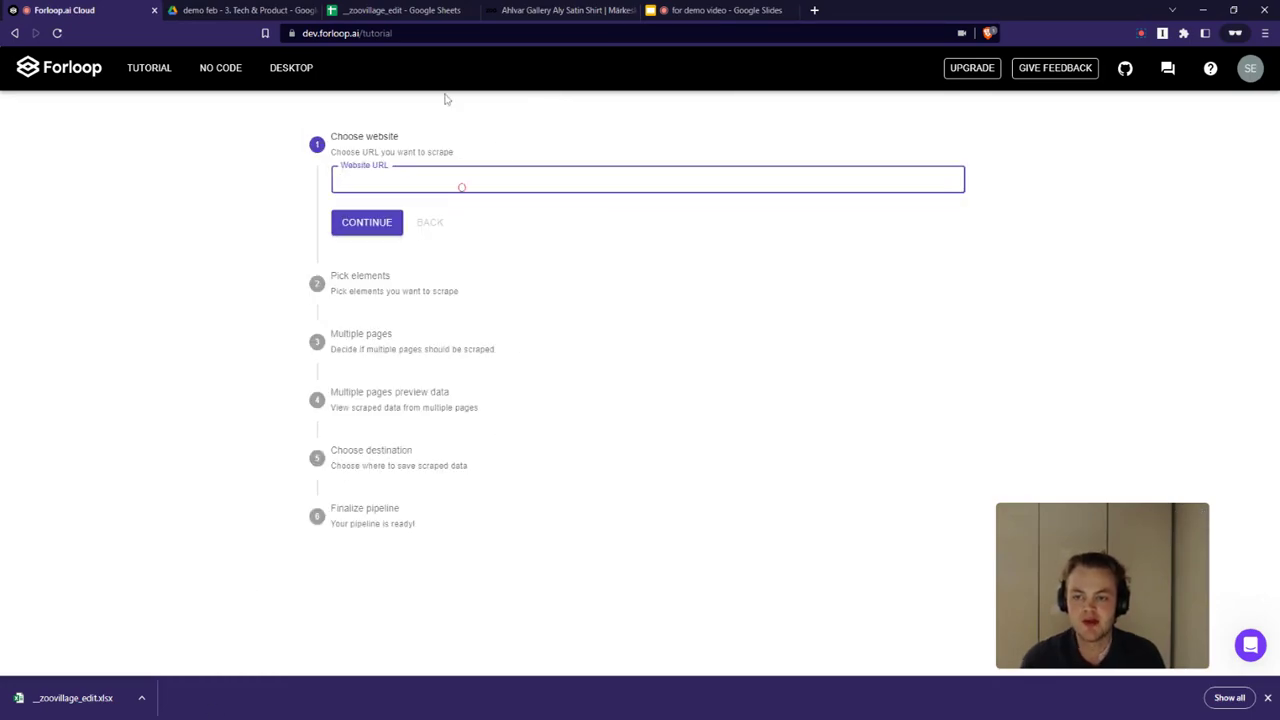
{"action": "left_click", "coordinate": [543, 12]}
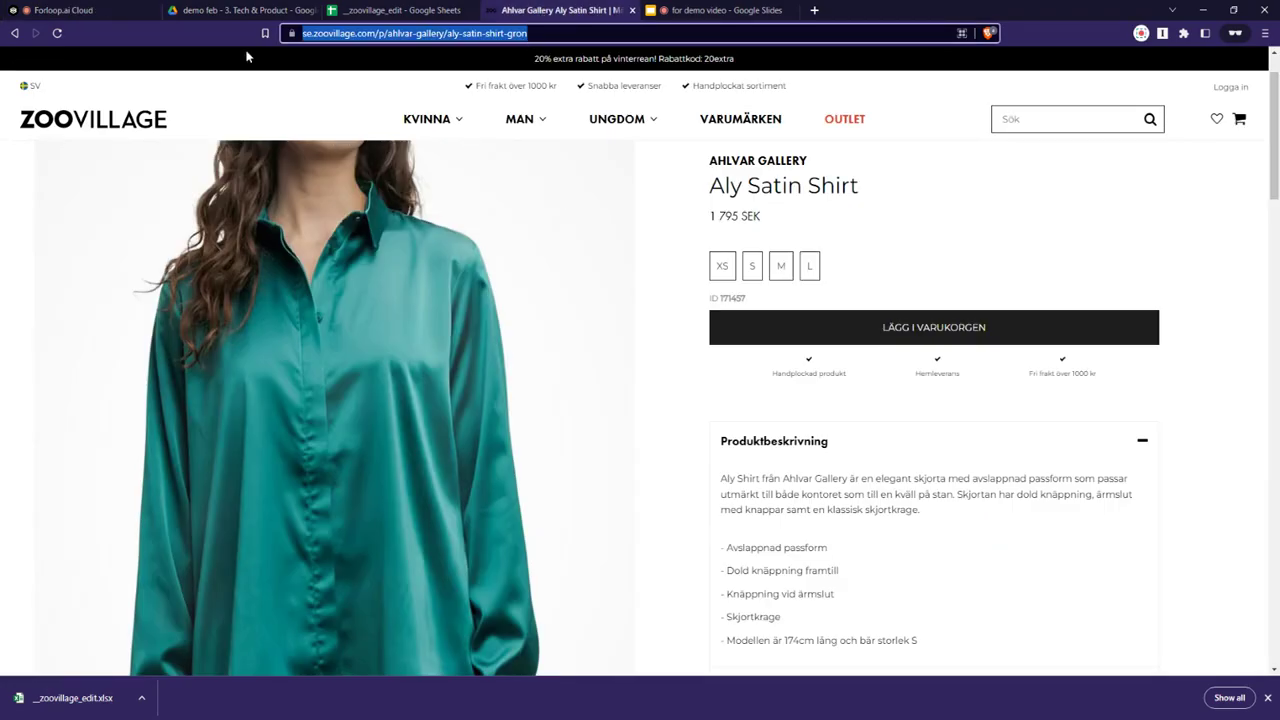
{"action": "left_click", "coordinate": [102, 12]}
{"action": "type", "text": "https://se.zoovillage.com/p/ahlvar-gallery/aly-satin-shirt-gron"}
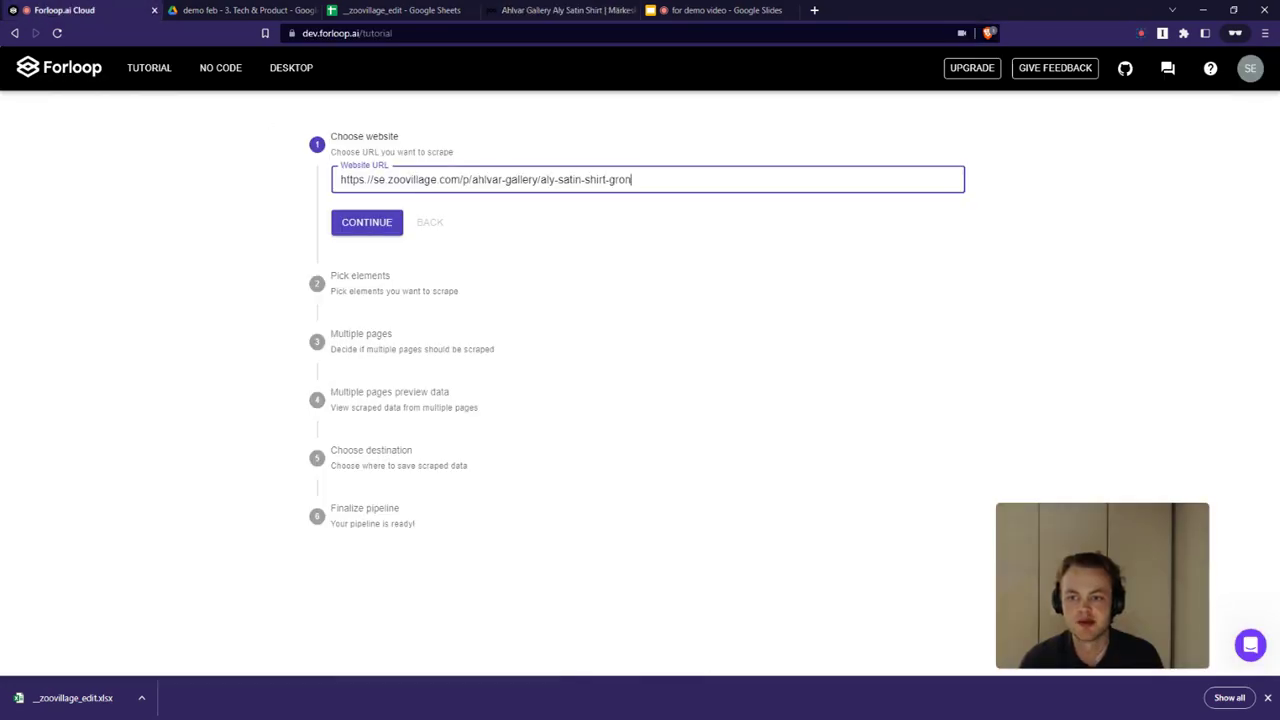
Continue to element picking and confirm with all element types selected
{"action": "left_click", "coordinate": [388, 227]}
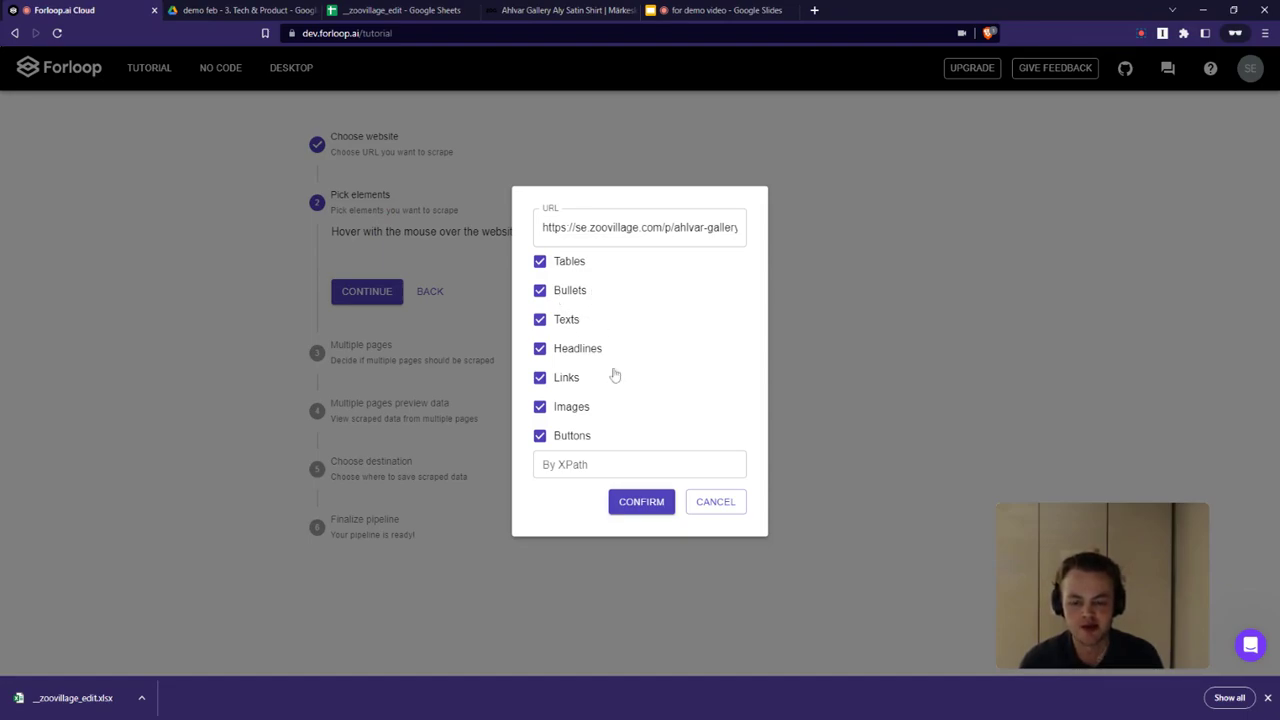
{"action": "left_click", "coordinate": [640, 502]}
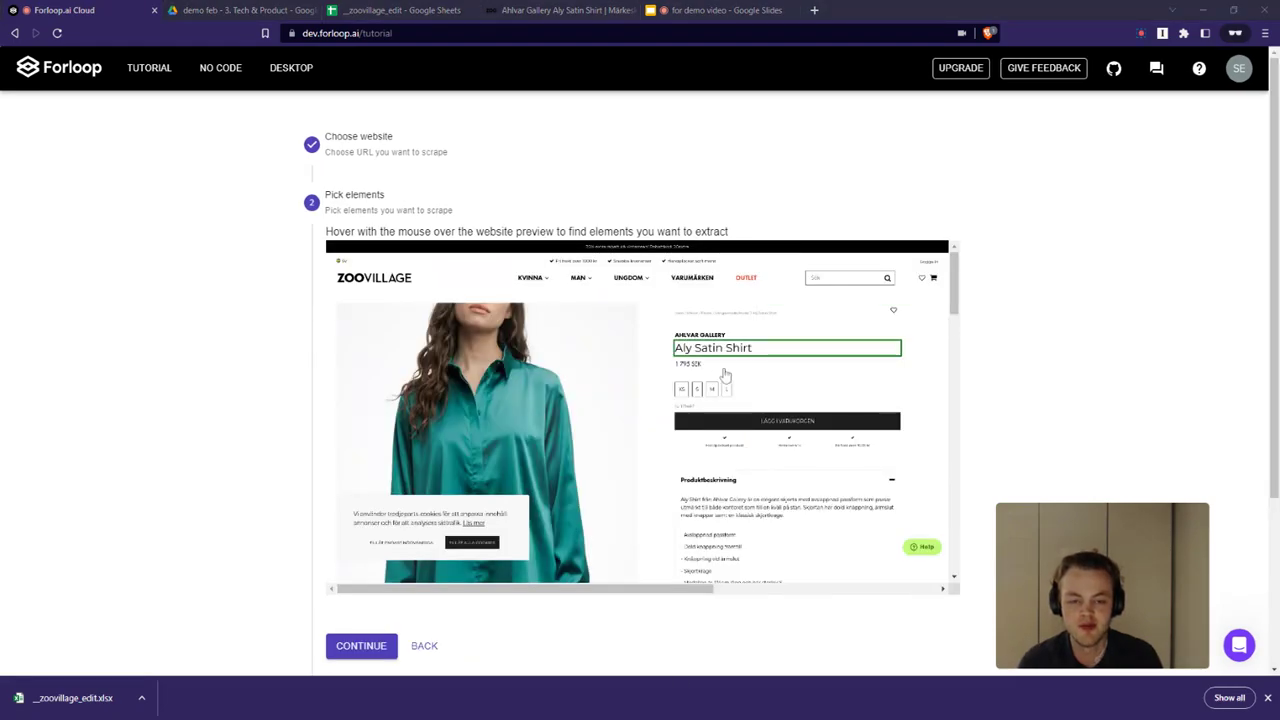
Pick the product name and price elements in the website preview
{"action": "scroll", "coordinate": [727, 378], "scroll_direction": "down", "scroll_amount": 1}
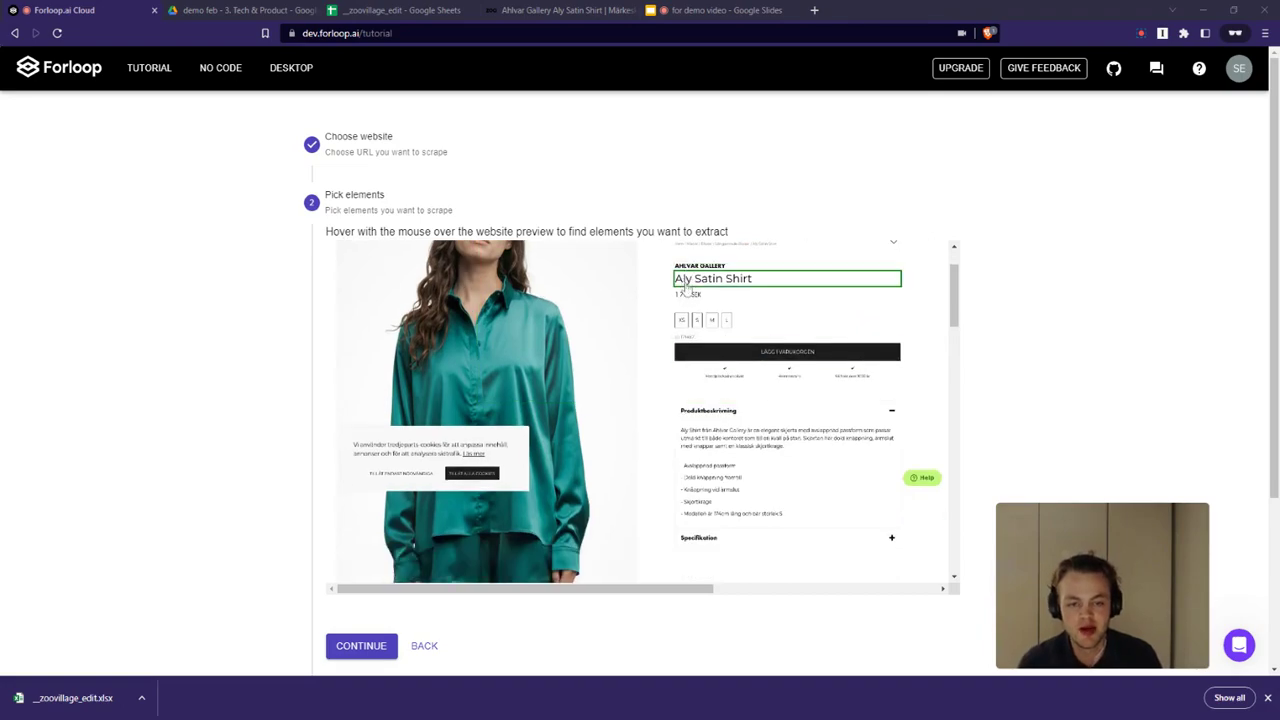
{"action": "left_click", "coordinate": [685, 282]}
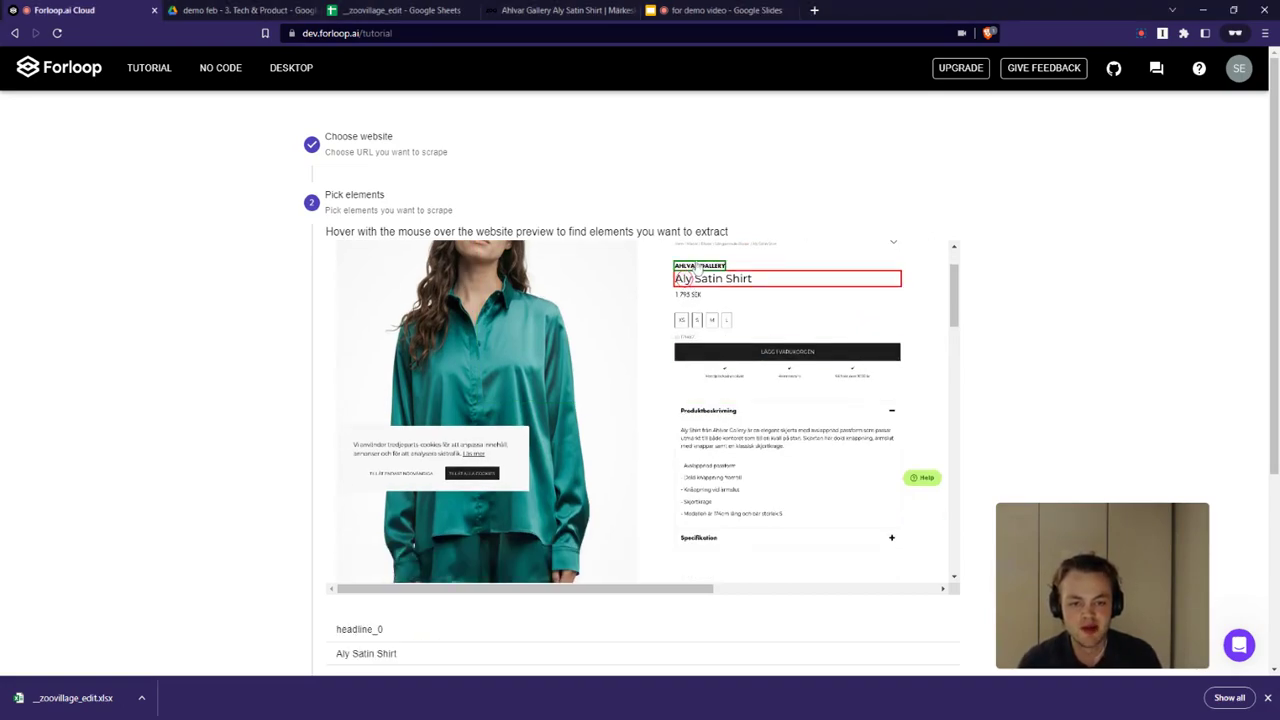
{"action": "left_click", "coordinate": [688, 297]}
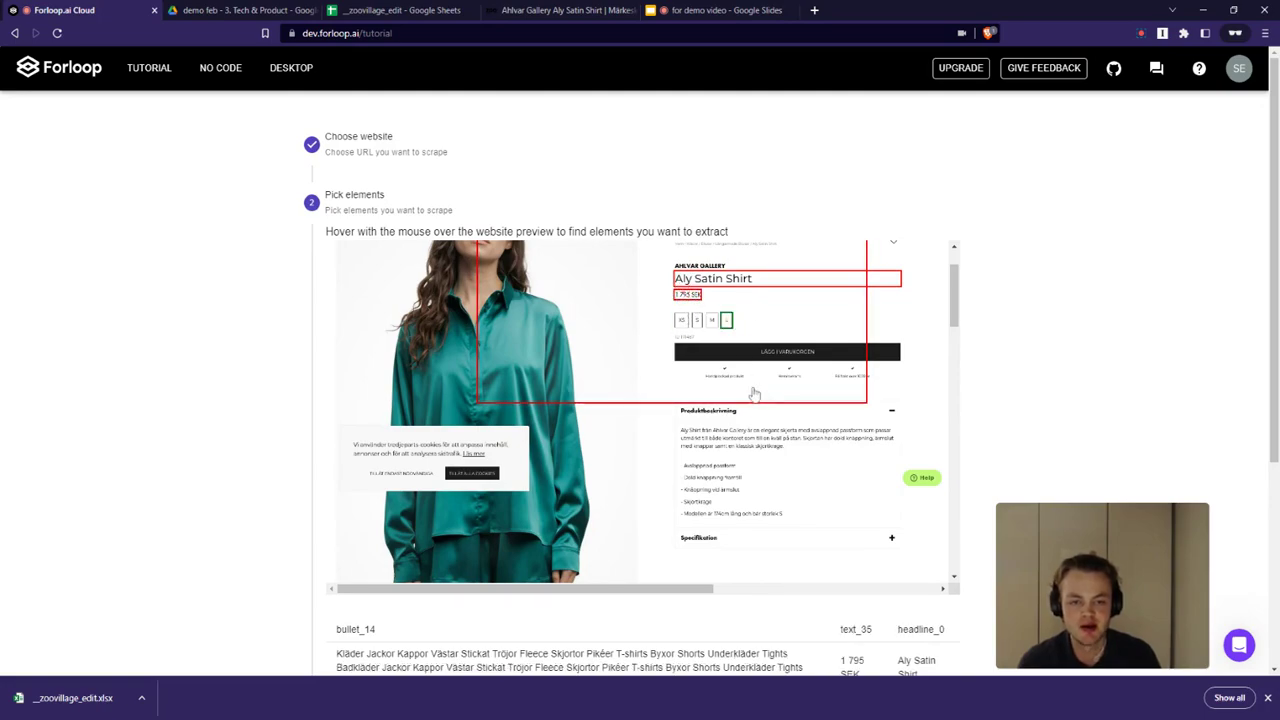
Pick the product description paragraph, scroll through the preview, and continue to the pagination step
{"action": "scroll", "coordinate": [736, 373], "scroll_direction": "down", "scroll_amount": 1}
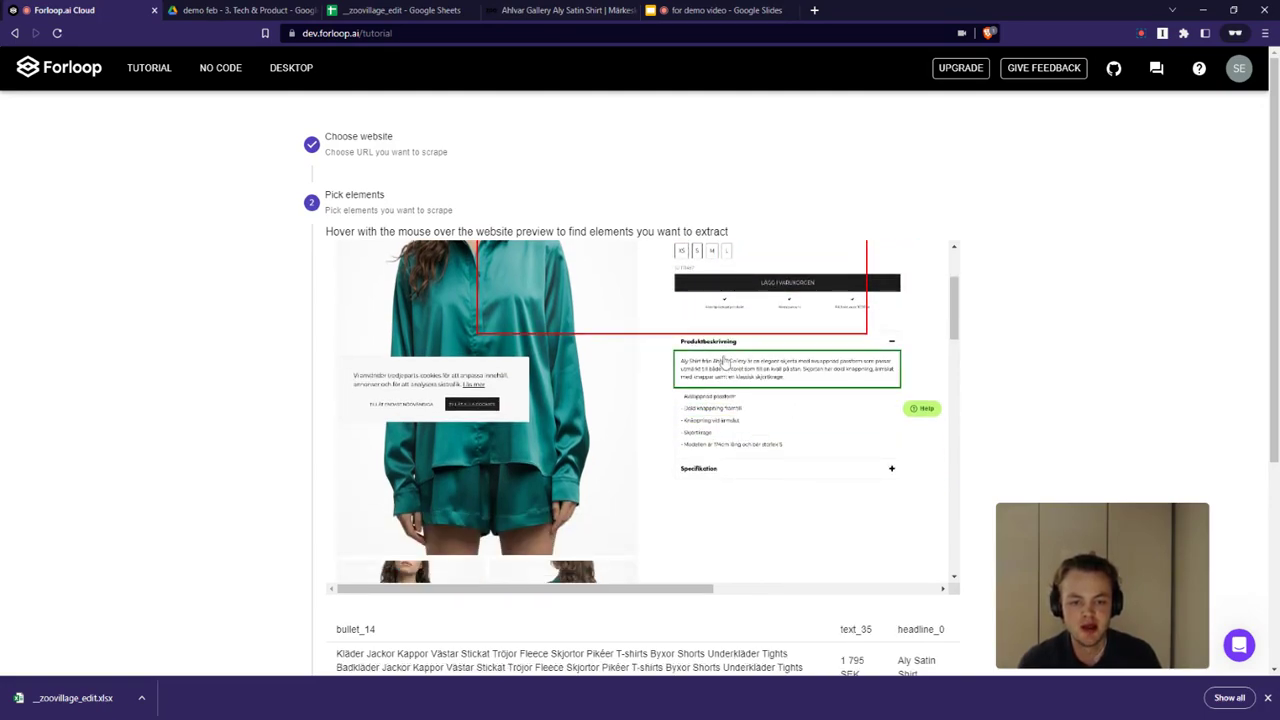
{"action": "left_click", "coordinate": [729, 368]}
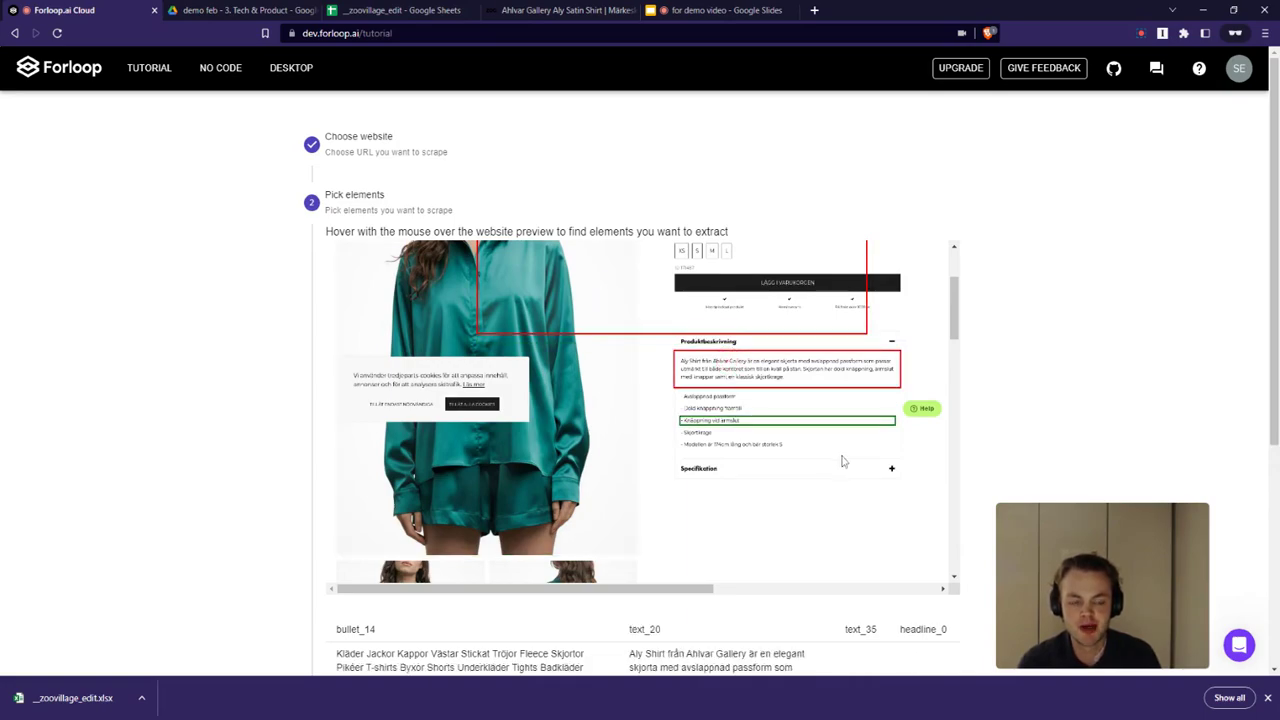
{"action": "scroll", "coordinate": [839, 457], "scroll_direction": "down", "scroll_amount": 1}
{"action": "scroll", "coordinate": [701, 357], "scroll_direction": "down", "scroll_amount": 3}
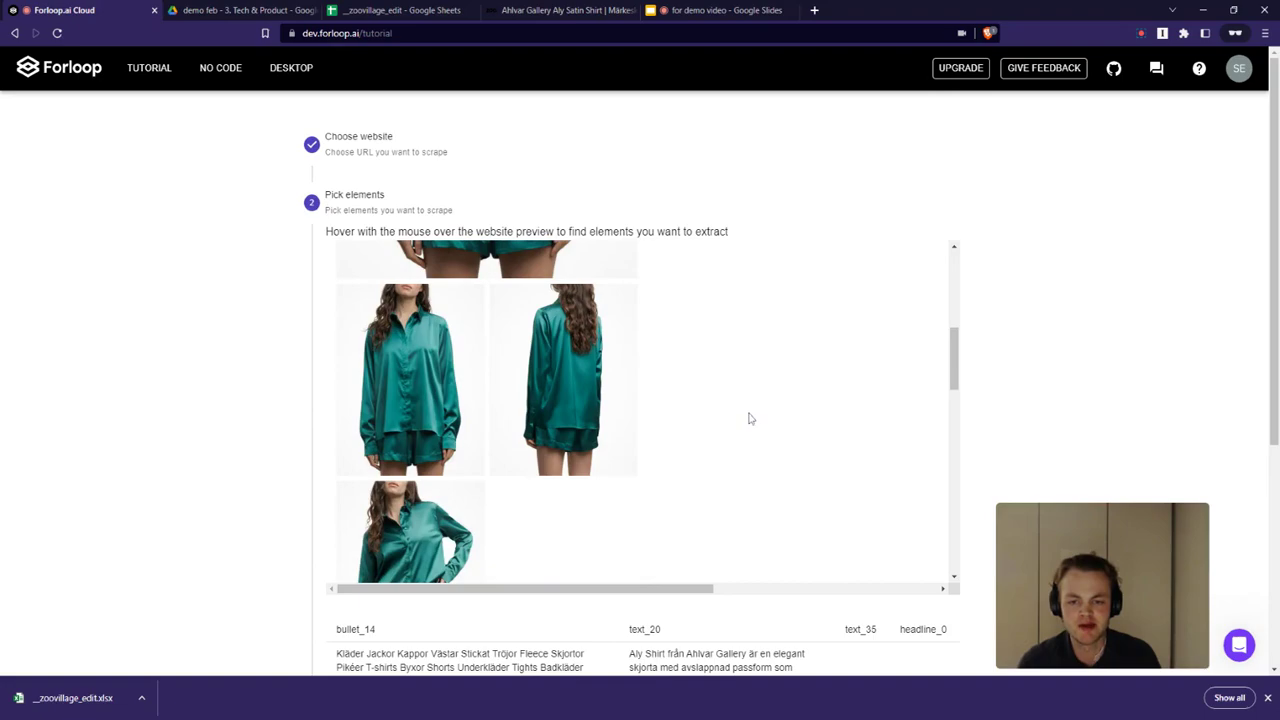
{"action": "scroll", "coordinate": [749, 417], "scroll_direction": "up", "scroll_amount": 4}
{"action": "scroll", "coordinate": [771, 460], "scroll_direction": "down", "scroll_amount": 10}
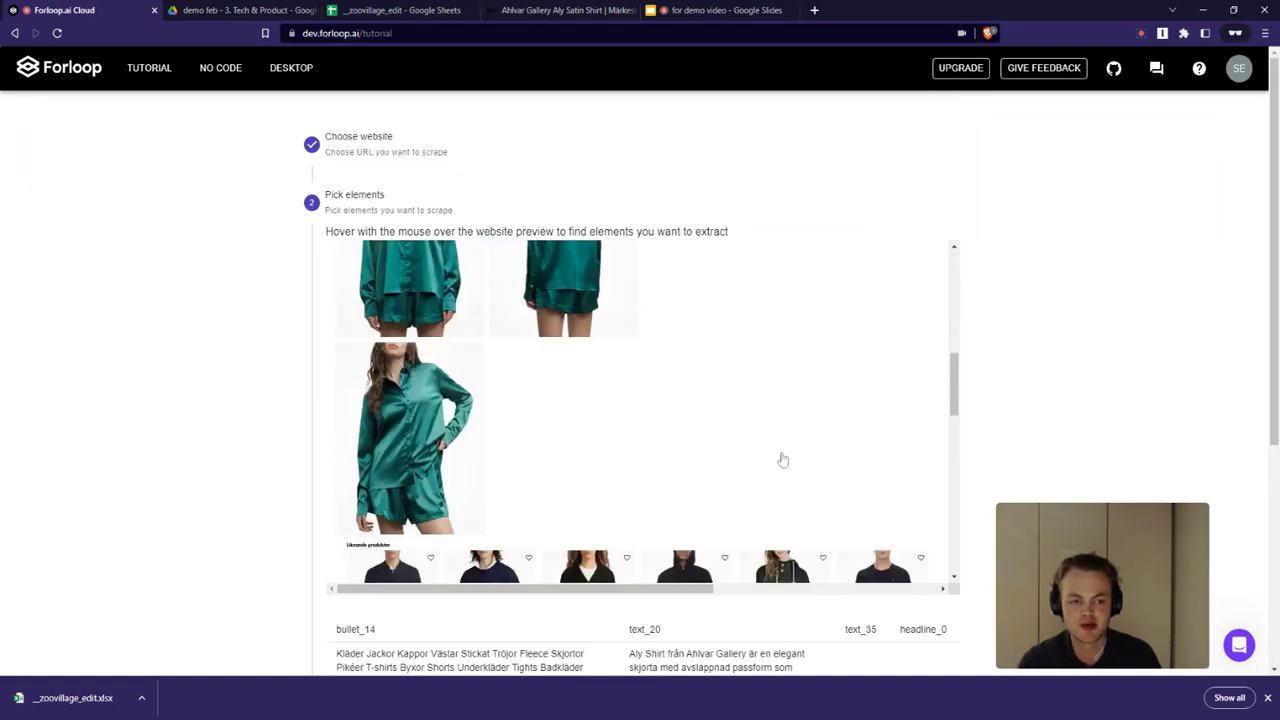
{"action": "scroll", "coordinate": [829, 485], "scroll_direction": "down", "scroll_amount": 5}
{"action": "scroll", "coordinate": [990, 446], "scroll_direction": "down", "scroll_amount": 4}
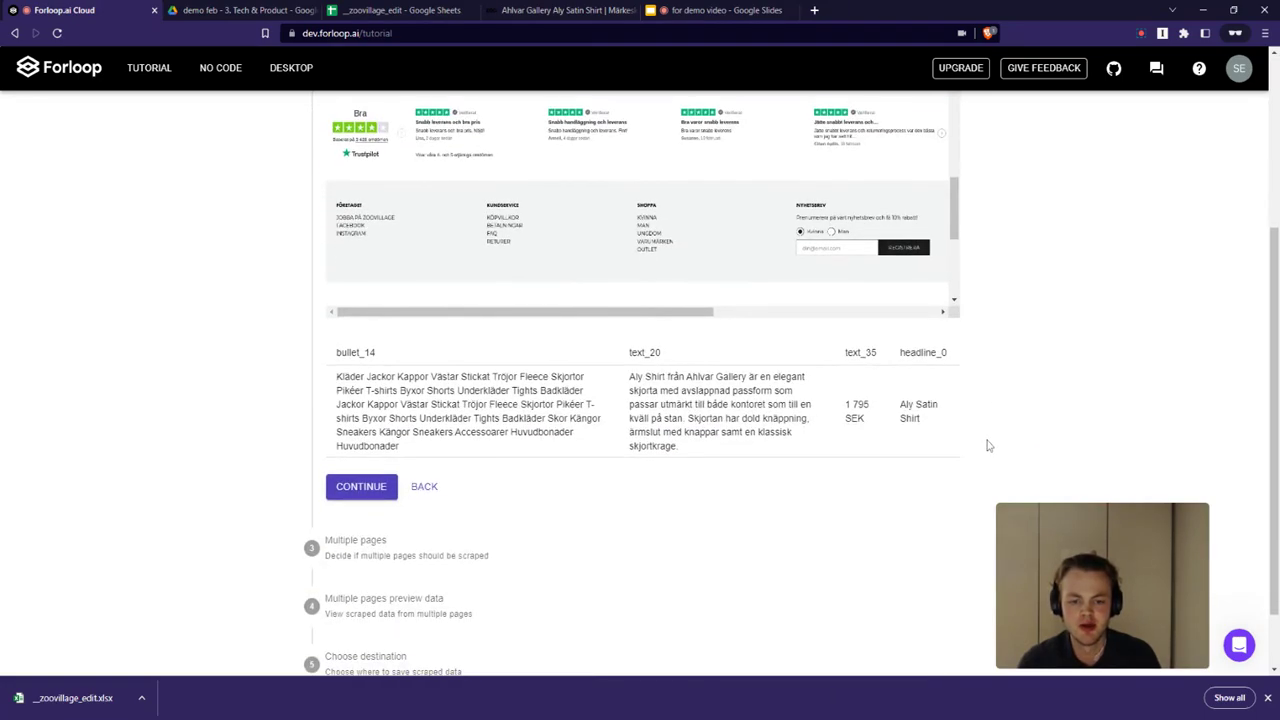
{"action": "left_click", "coordinate": [343, 410]}
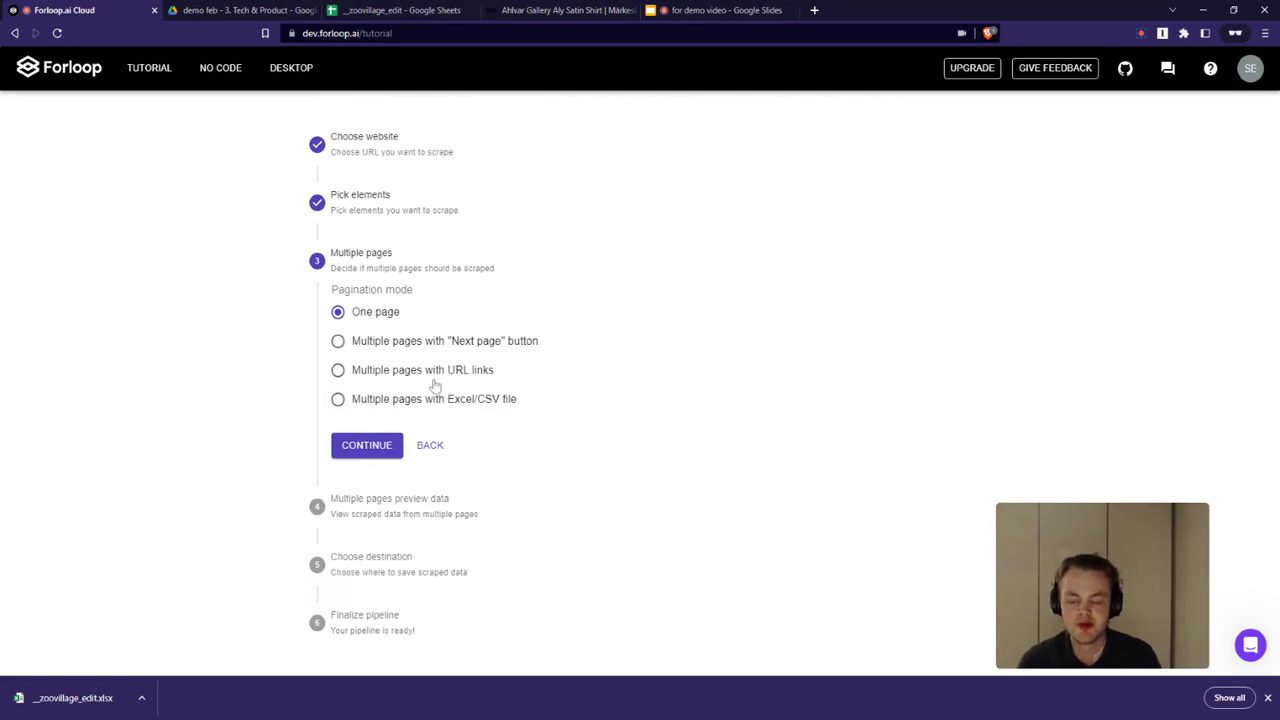
Choose Excel/CSV pagination, upload the zoovillage urls.xlsx file using the url column, and continue
{"action": "left_click", "coordinate": [338, 400]}
{"action": "left_click", "coordinate": [368, 446]}
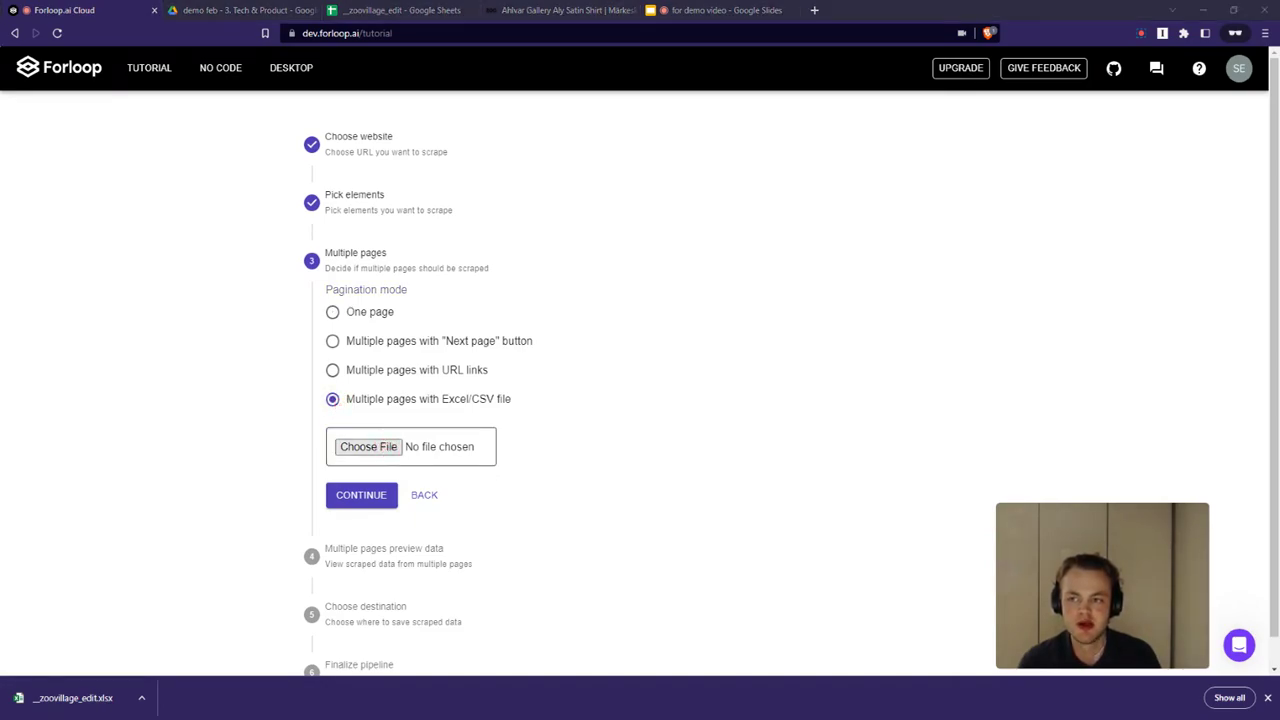
{"action": "double_click", "coordinate": [455, 334]}
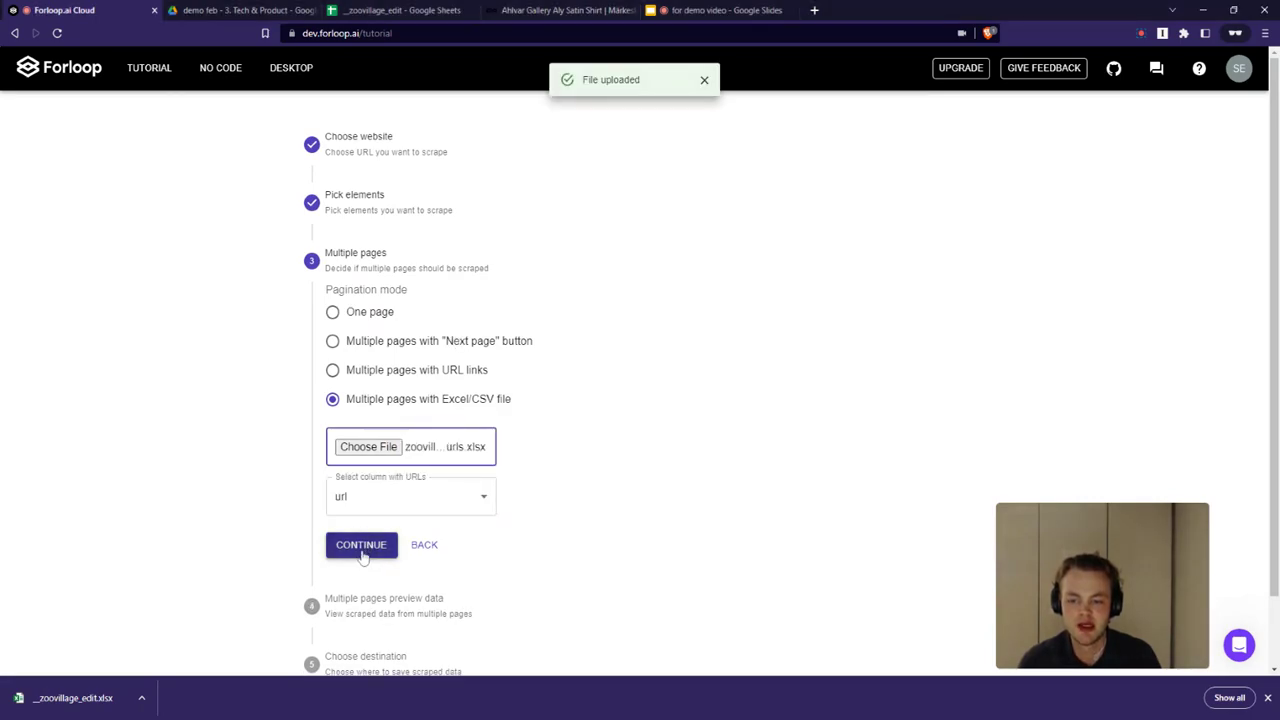
{"action": "left_click", "coordinate": [362, 550]}
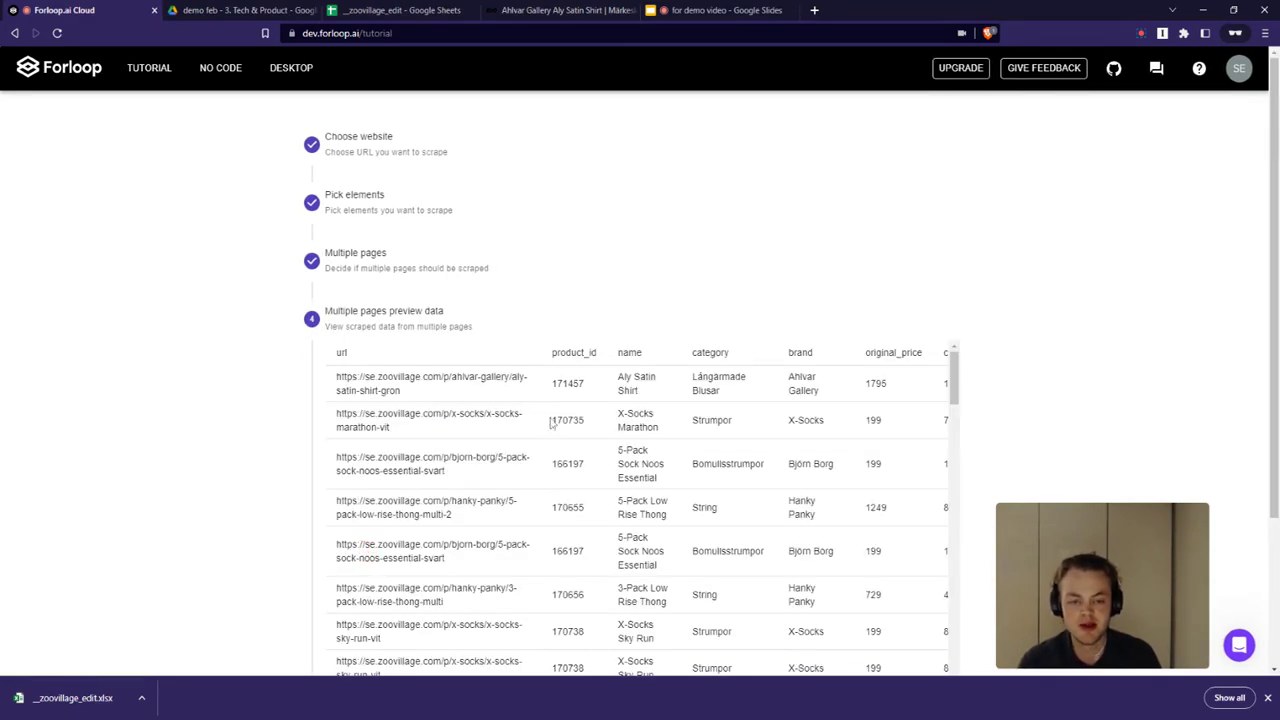
Review the multi-page preview data and continue to the destination step
{"action": "scroll", "coordinate": [540, 448], "scroll_direction": "down", "scroll_amount": 1}
{"action": "scroll", "coordinate": [540, 445], "scroll_direction": "up", "scroll_amount": 1}
{"action": "scroll", "coordinate": [533, 467], "scroll_direction": "down", "scroll_amount": 10}
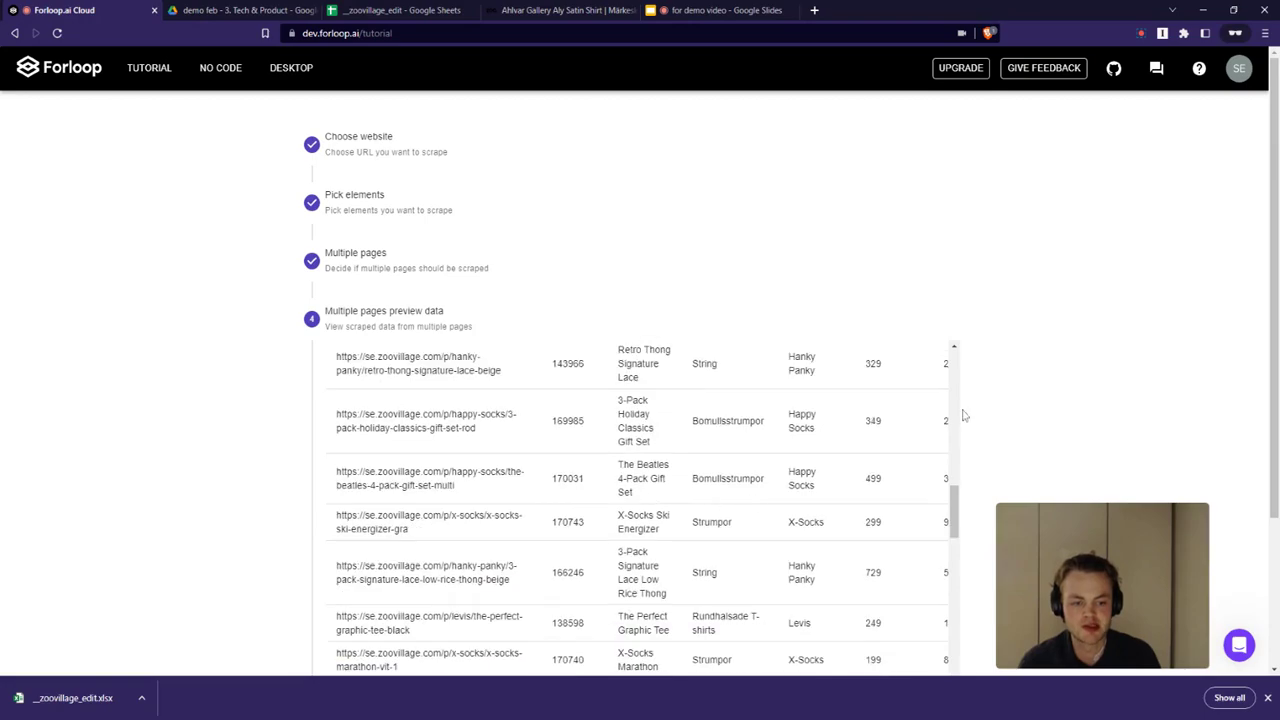
{"action": "scroll", "coordinate": [1054, 446], "scroll_direction": "down", "scroll_amount": 3}
{"action": "left_click", "coordinate": [357, 523]}
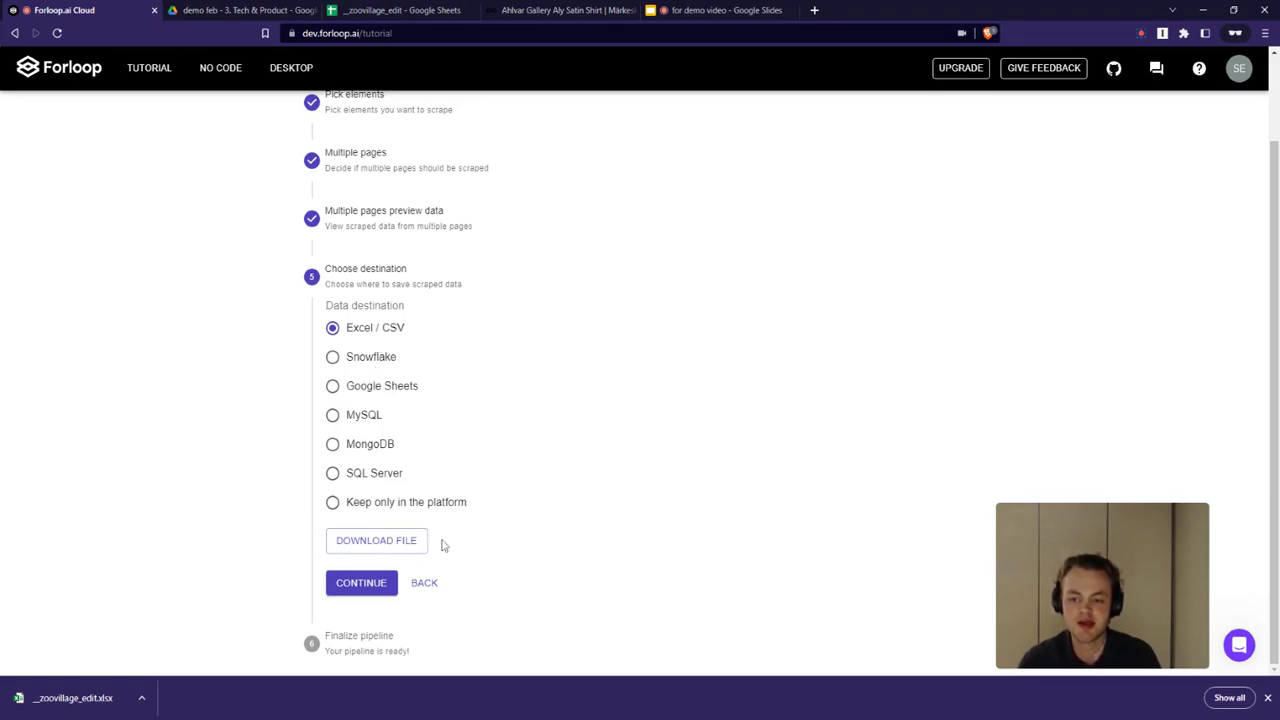
Download the scraped data as an Excel file and open the uploaded copy in Google Sheets
{"action": "left_click", "coordinate": [388, 548]}
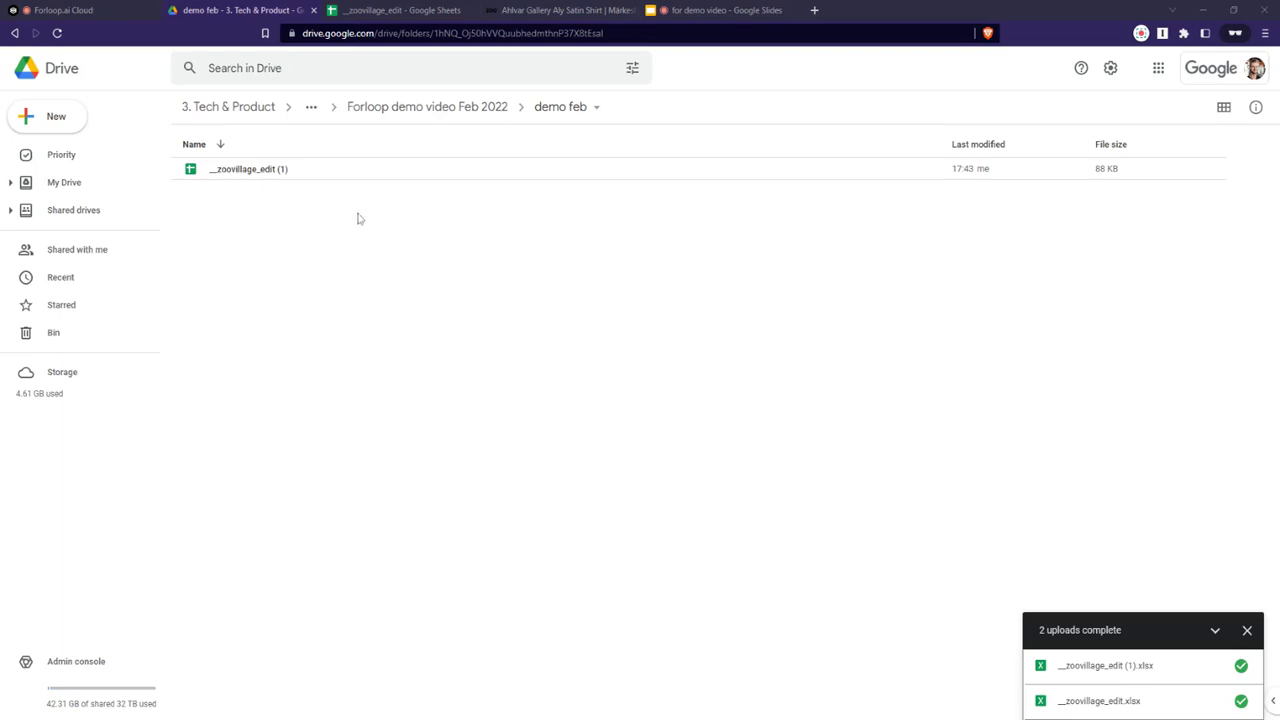
{"action": "double_click", "coordinate": [330, 175]}
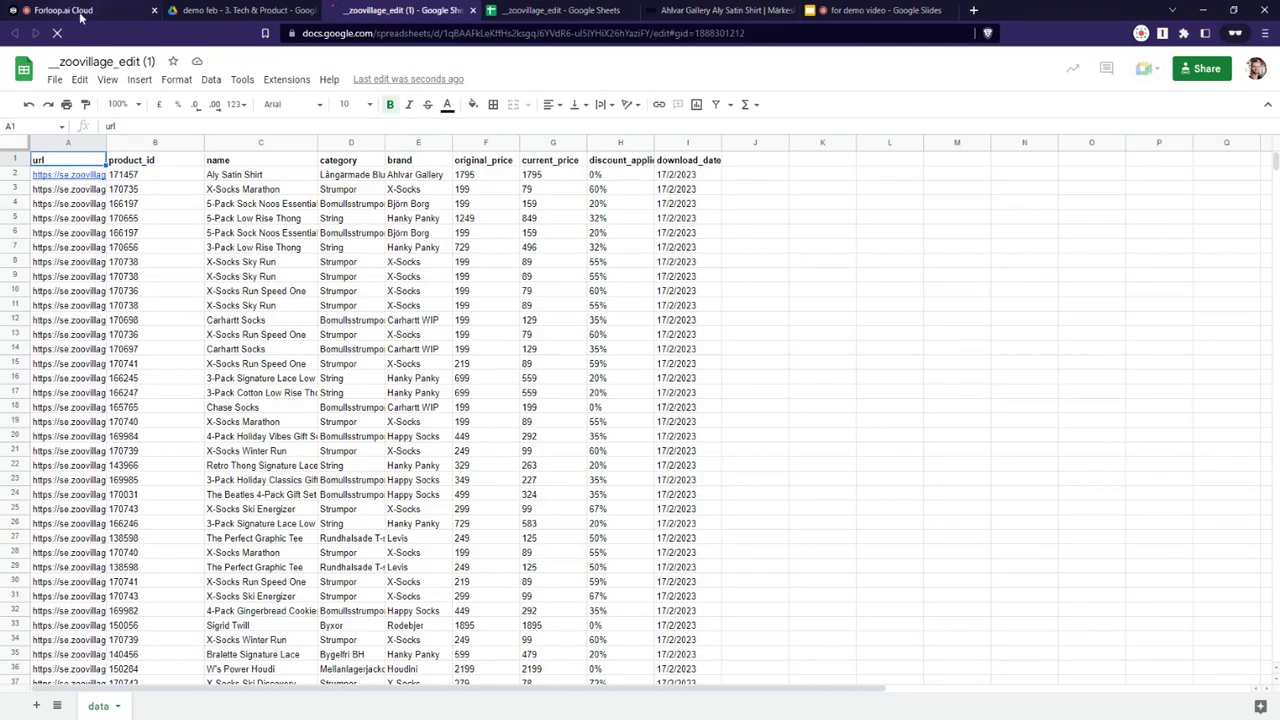
Return to Forloop, continue past the Excel/CSV destination, and complete the pipeline
{"action": "left_click", "coordinate": [82, 11]}
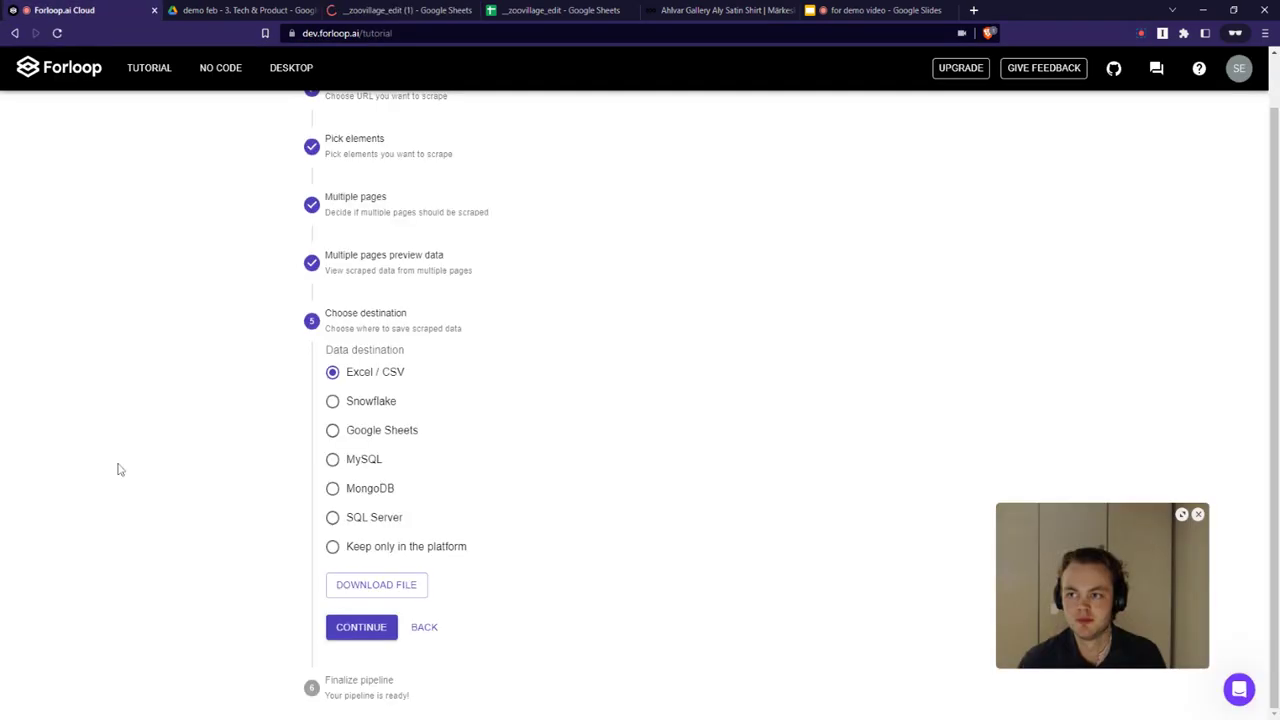
{"action": "left_click", "coordinate": [390, 634]}
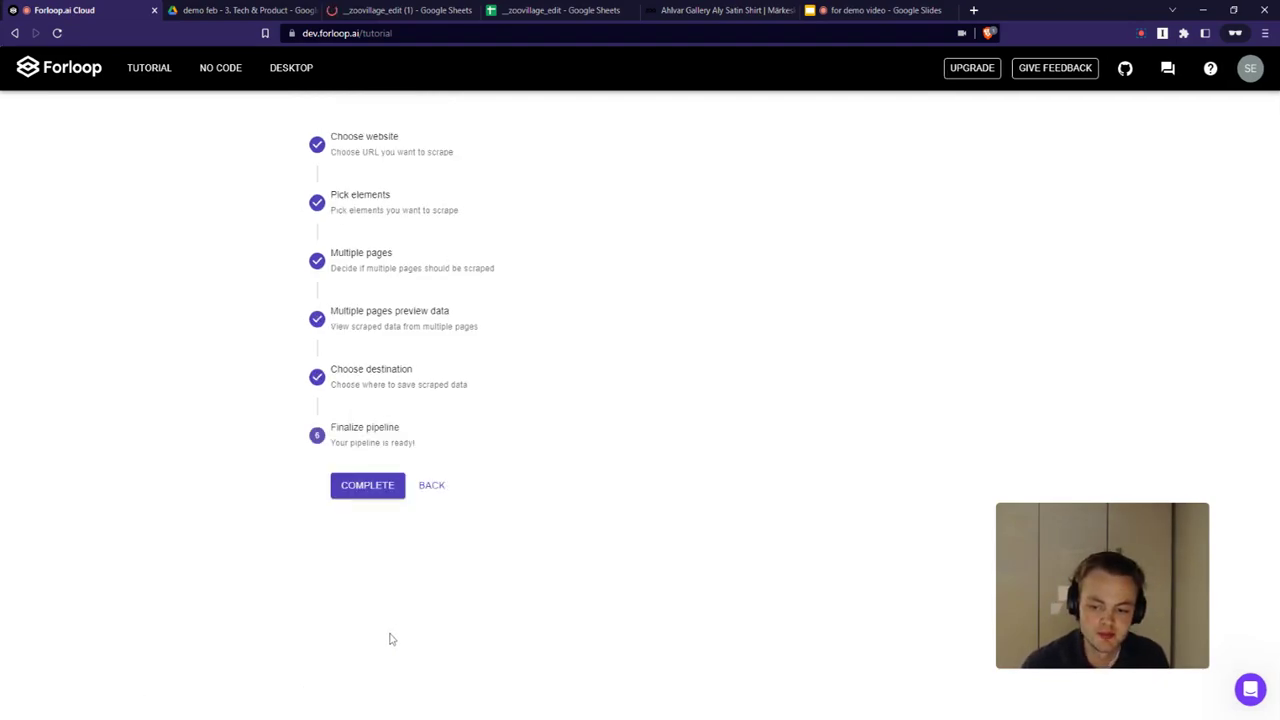
{"action": "left_click", "coordinate": [372, 494]}
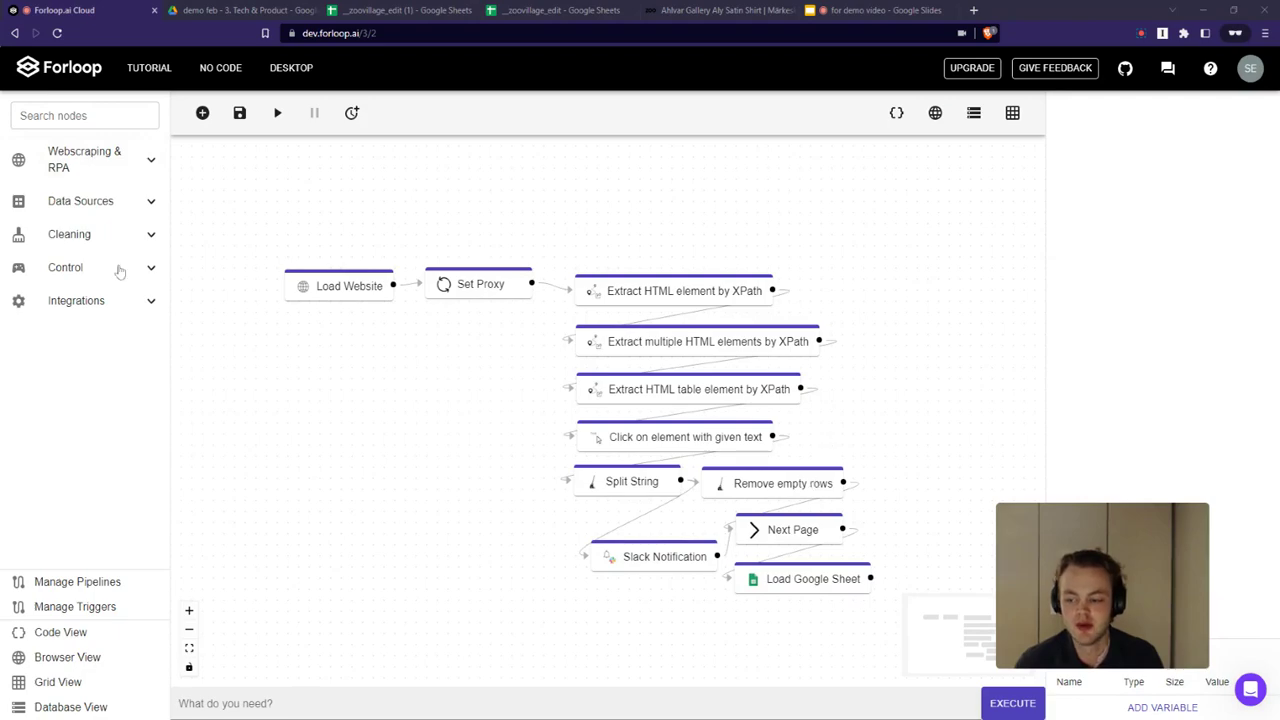
Browse the Webscraping & RPA and Cleaning node categories in the node library
{"action": "left_click", "coordinate": [91, 165]}
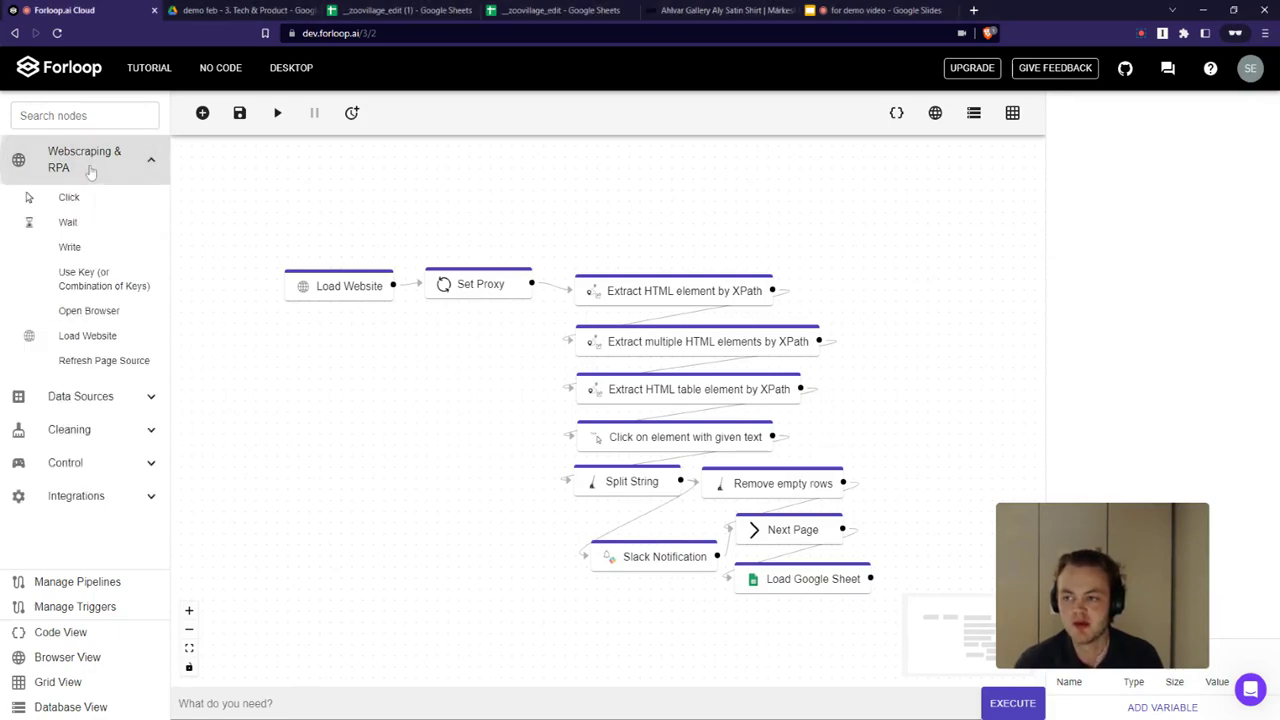
{"action": "scroll", "coordinate": [95, 300], "scroll_direction": "down", "scroll_amount": 2}
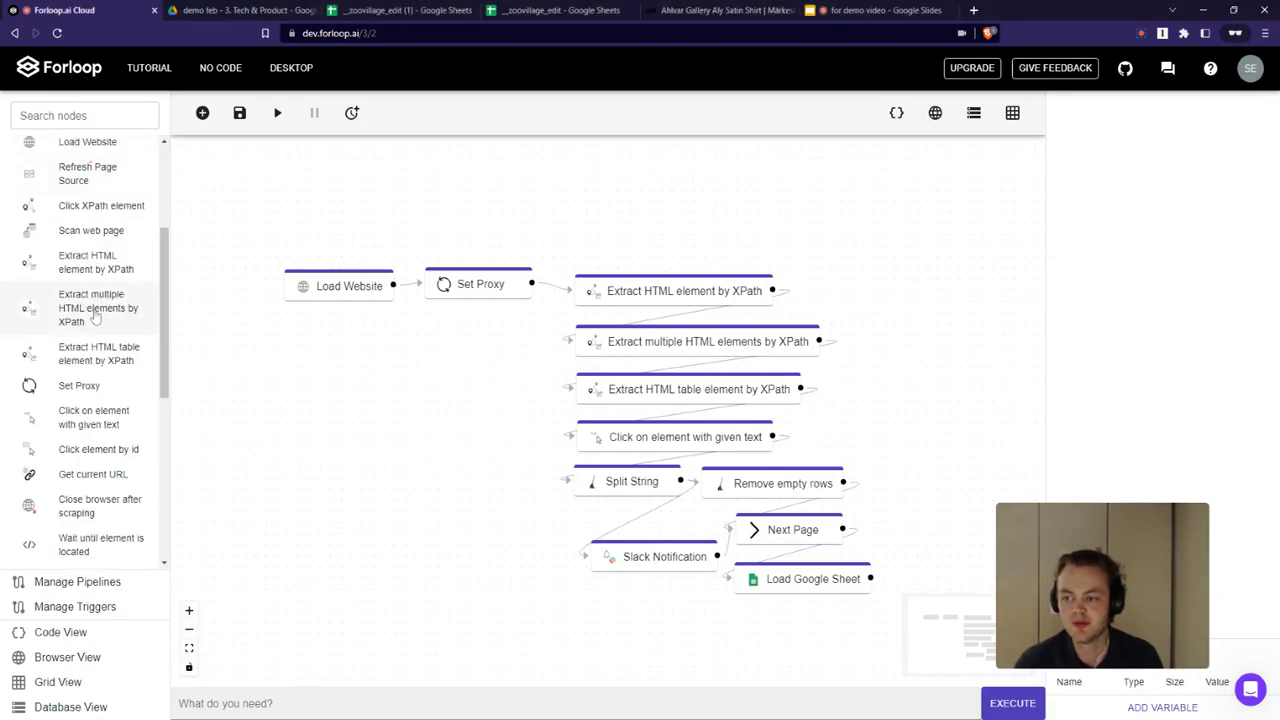
{"action": "scroll", "coordinate": [95, 316], "scroll_direction": "down", "scroll_amount": 2}
{"action": "scroll", "coordinate": [97, 316], "scroll_direction": "up", "scroll_amount": 5}
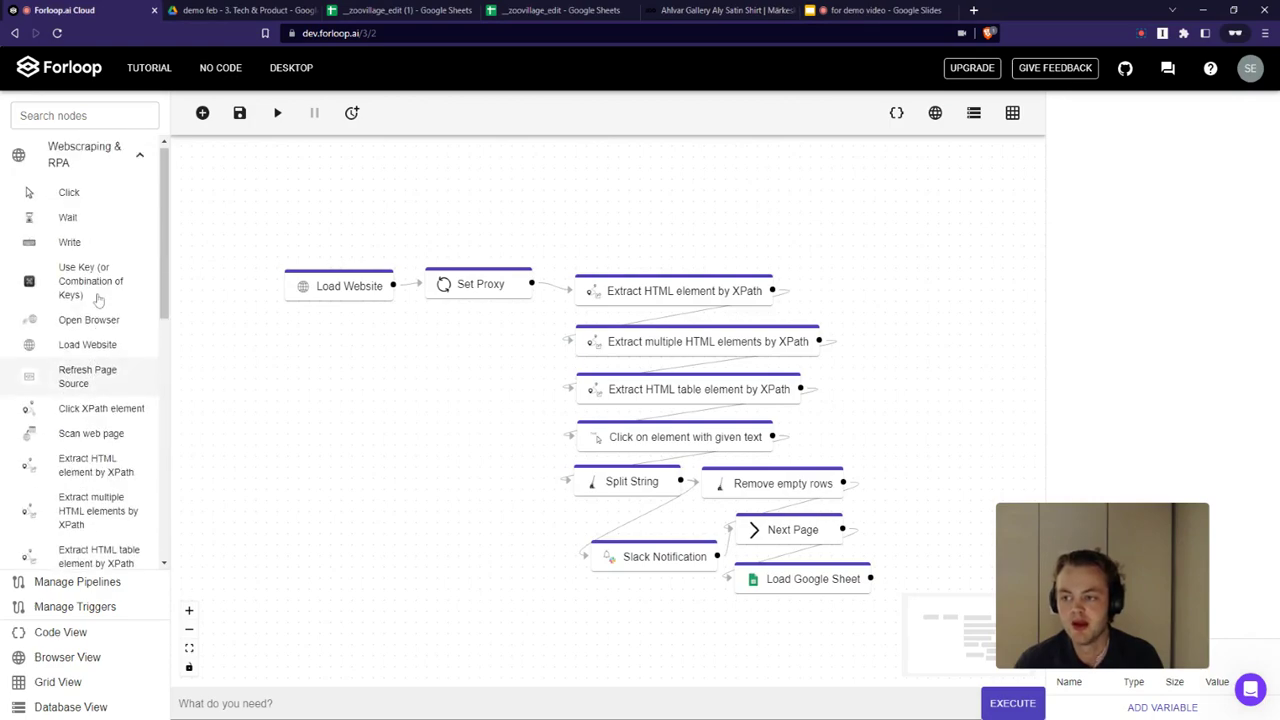
{"action": "left_click", "coordinate": [86, 162]}
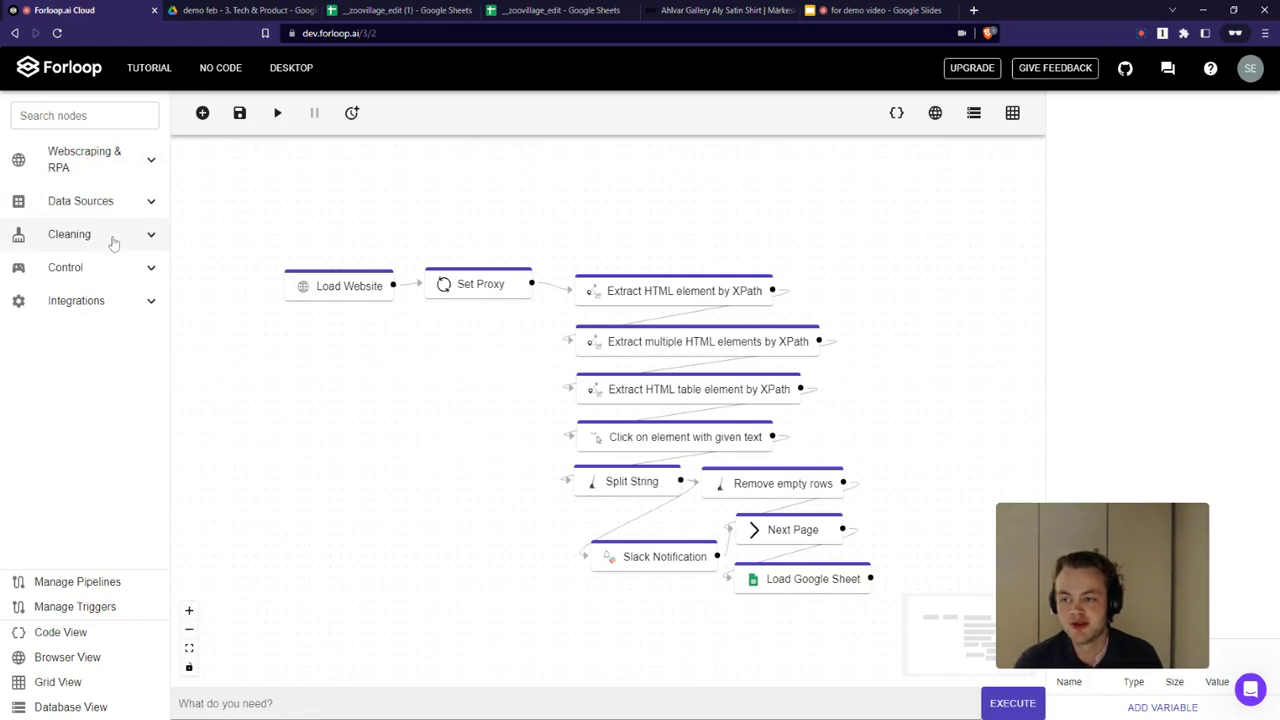
{"action": "left_click", "coordinate": [112, 240]}
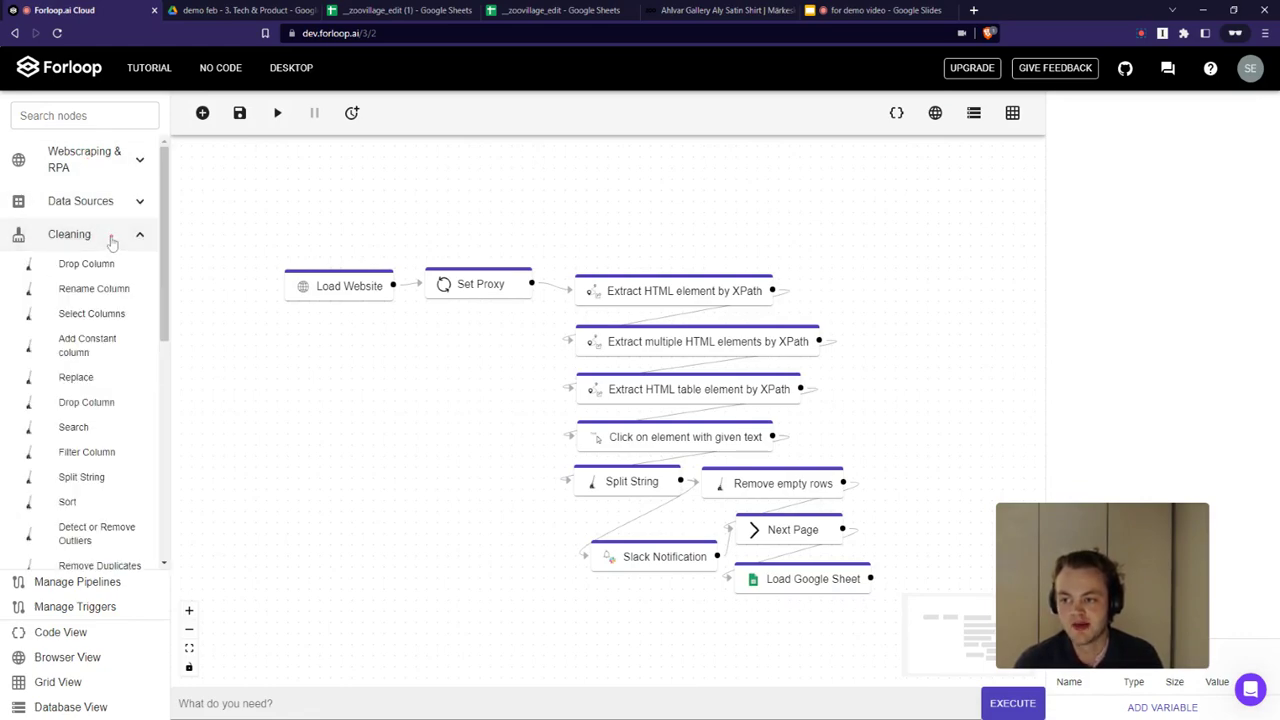
{"action": "left_click", "coordinate": [112, 238]}
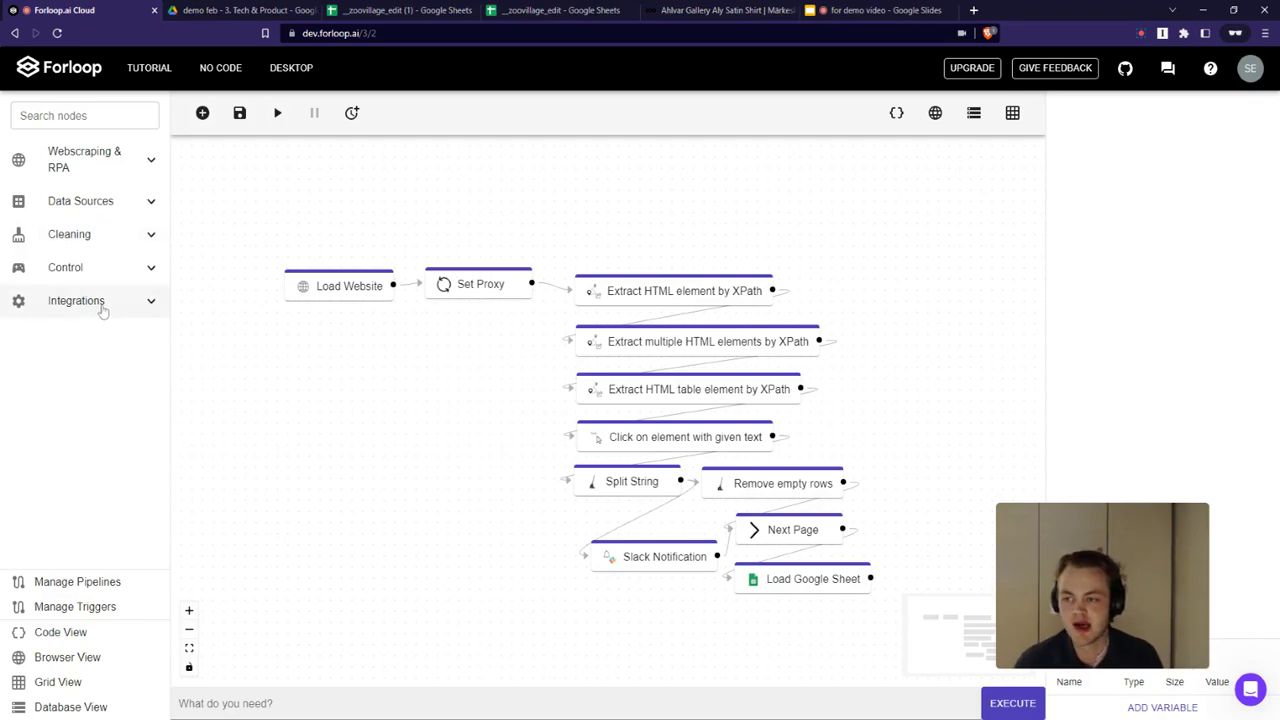
{"action": "left_click", "coordinate": [100, 306]}
{"action": "scroll", "coordinate": [100, 310], "scroll_direction": "down", "scroll_amount": 5}
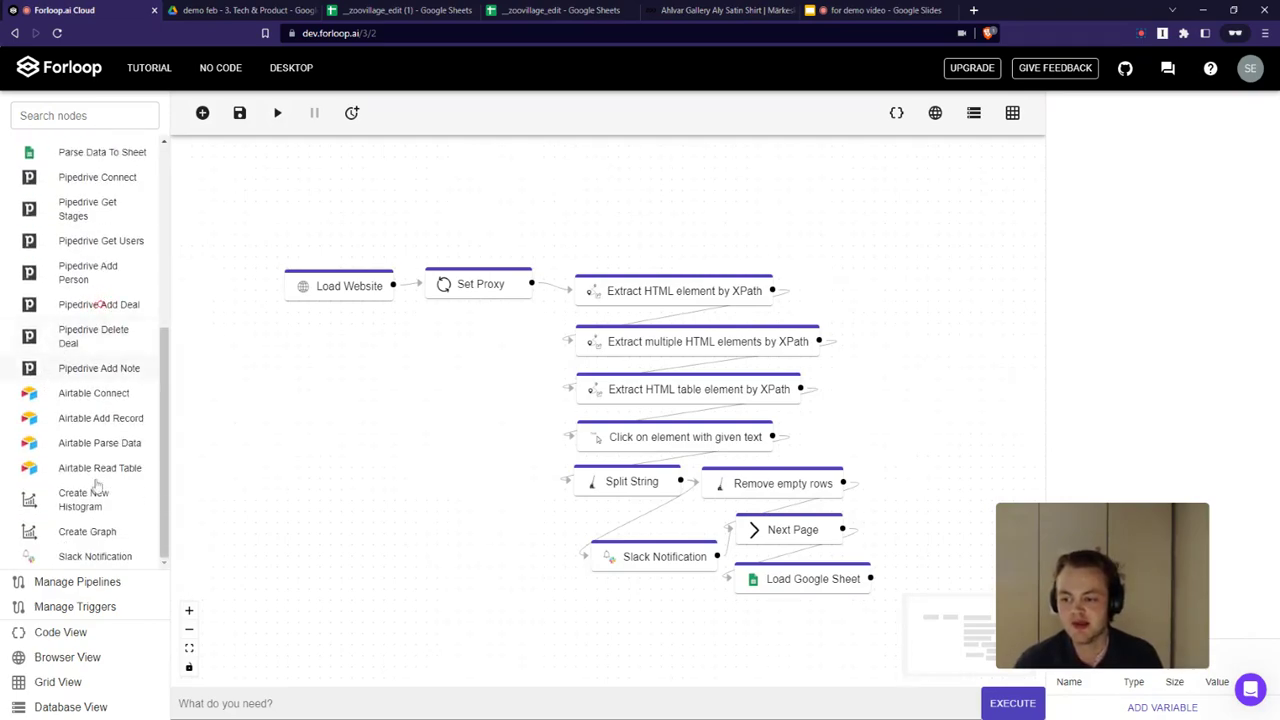
{"action": "left_click", "coordinate": [118, 551]}
{"action": "left_click_drag", "start_coordinate": [480, 532], "coordinate": [532, 515]}
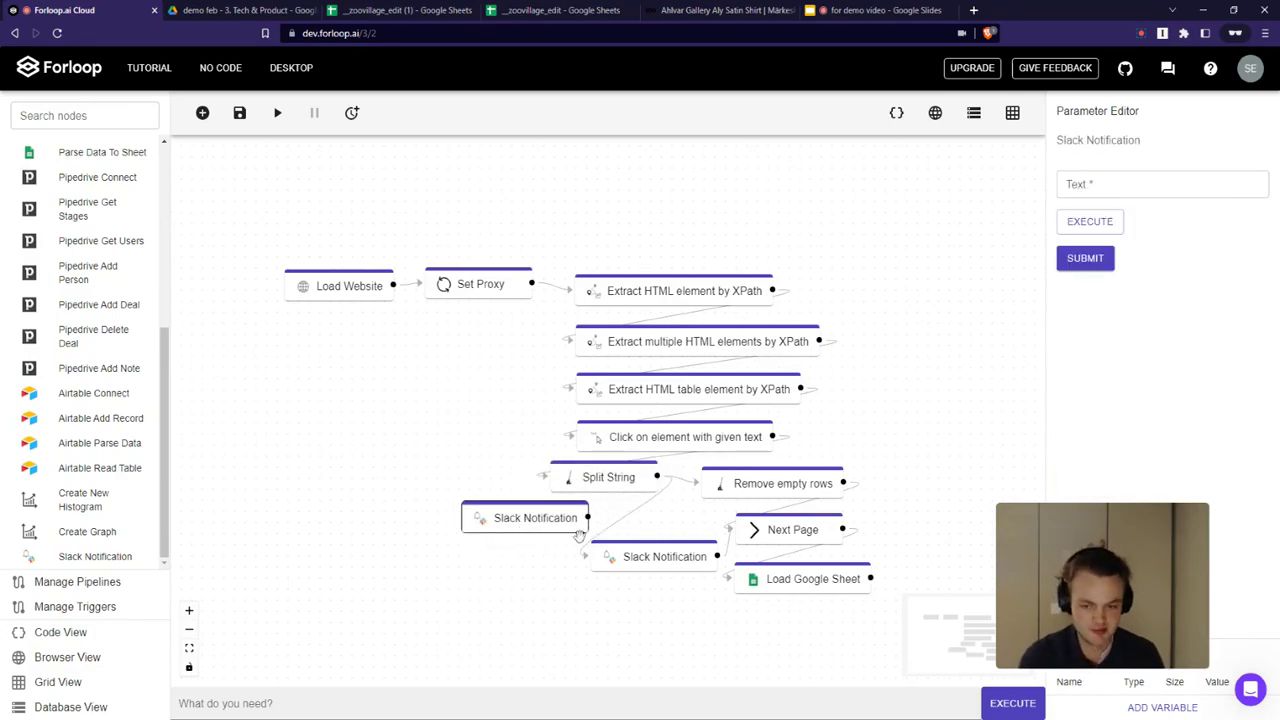
{"action": "key", "text": "Delete"}
Open the existing Slack Notification node and submit its parameters with the text failed pipeline
{"action": "left_click", "coordinate": [644, 558]}
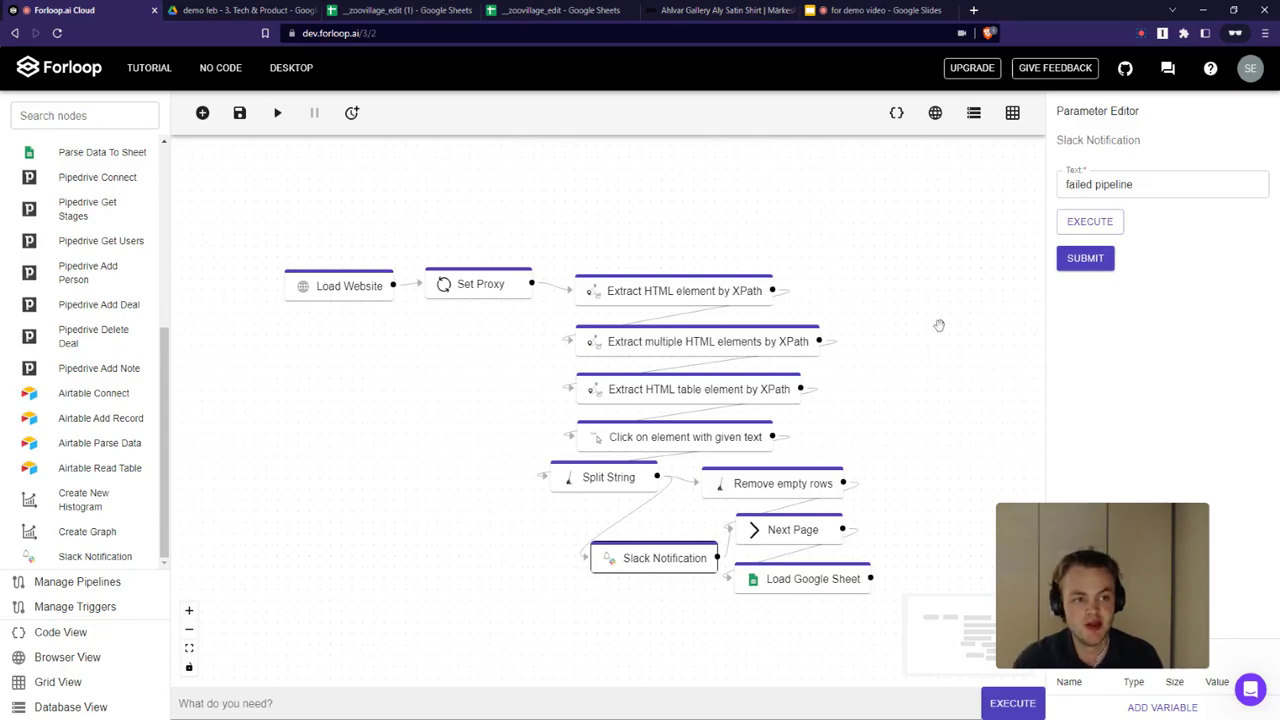
{"action": "left_click", "coordinate": [1083, 259]}
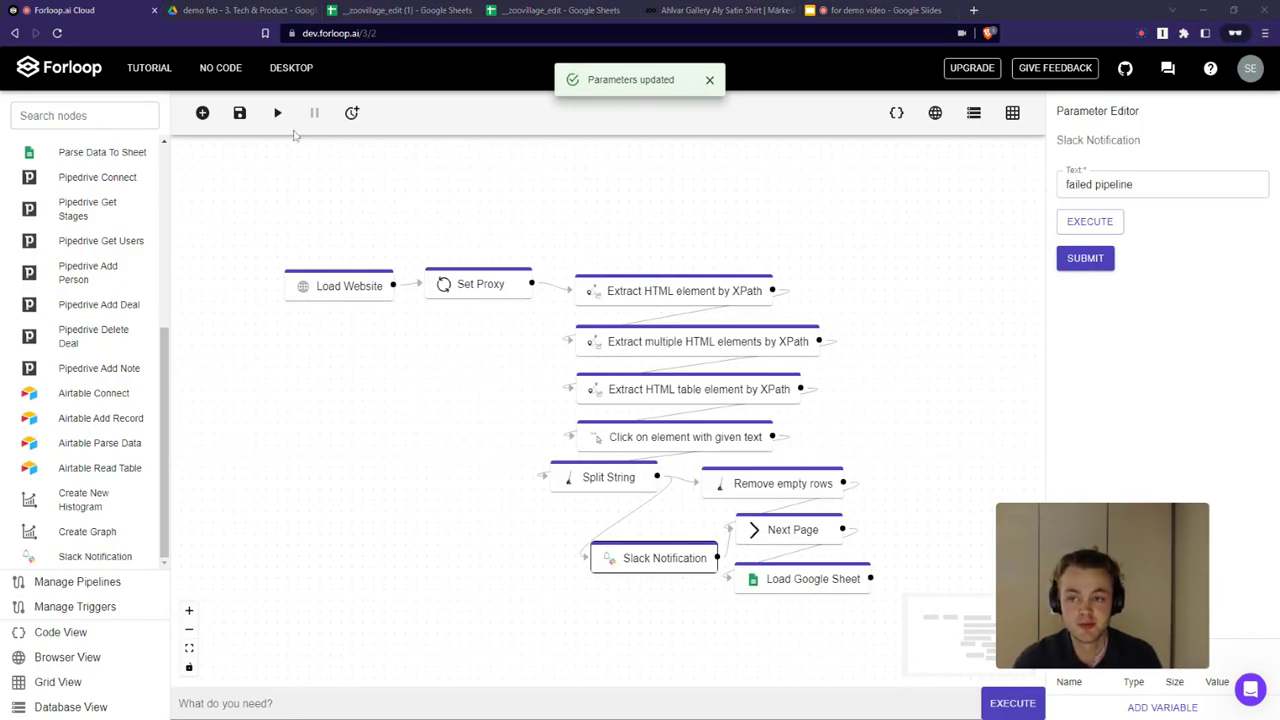
Add a pipeline trigger running every day with first run at 19:45 on a chosen date, then run the pipeline
{"action": "left_click", "coordinate": [353, 115]}
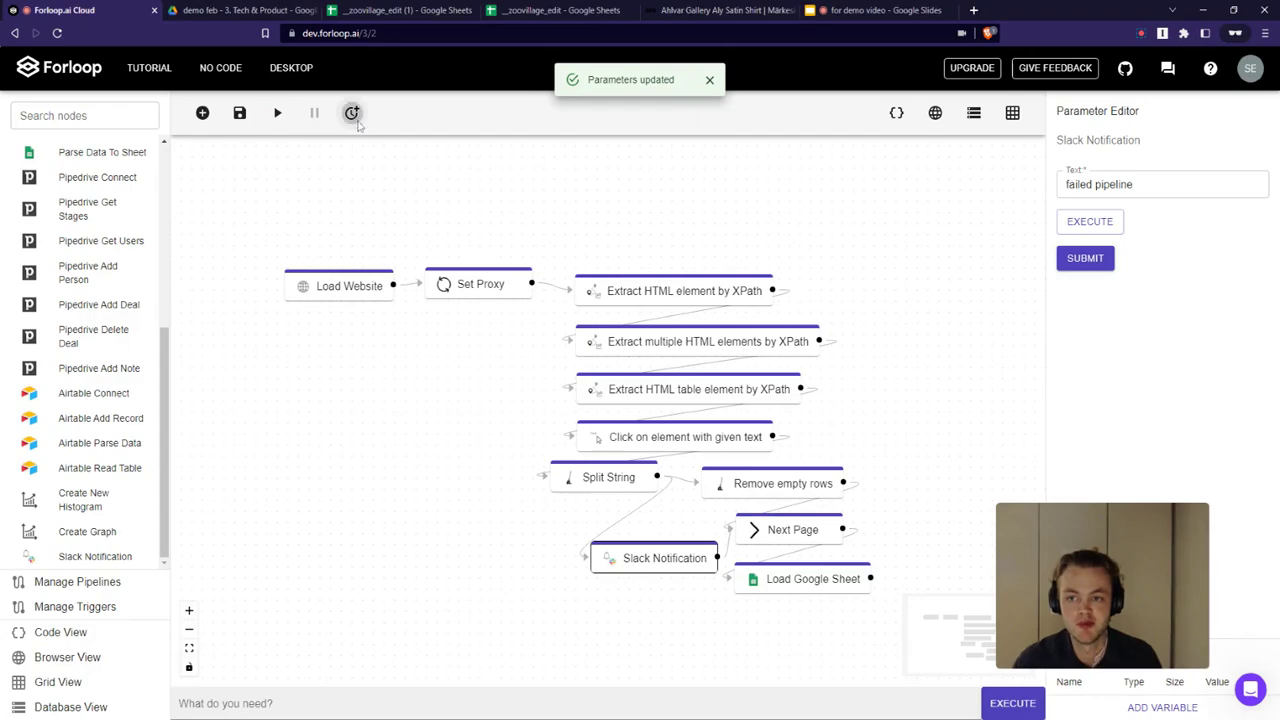
{"action": "left_click", "coordinate": [611, 351]}
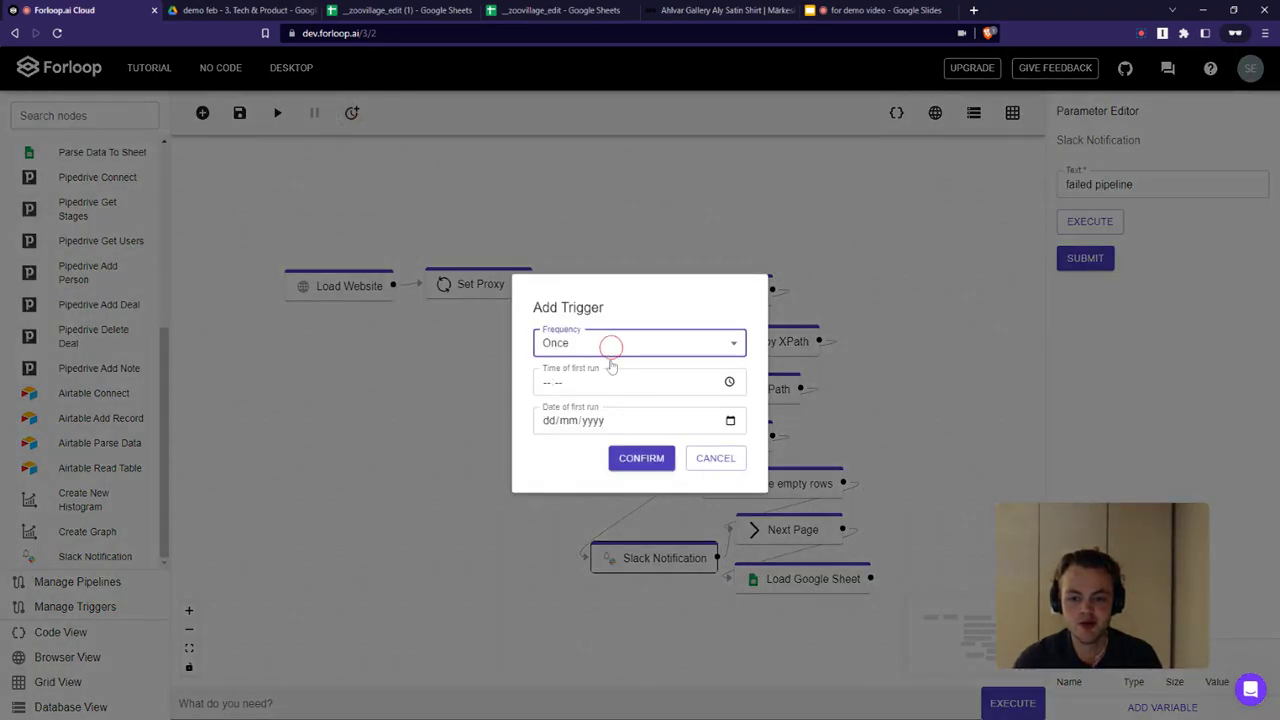
{"action": "key", "text": "Down"}
{"action": "left_click", "coordinate": [590, 386]}
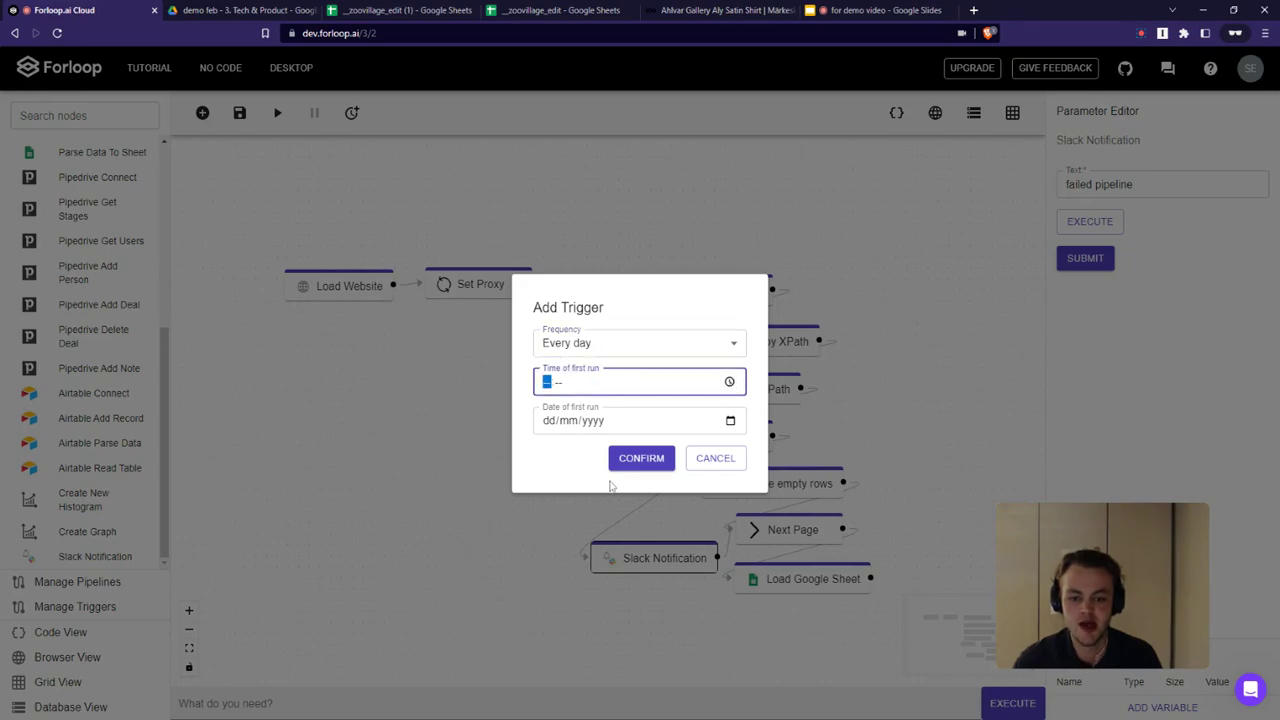
{"action": "type", "text": "1945"}
{"action": "left_click", "coordinate": [677, 420]}
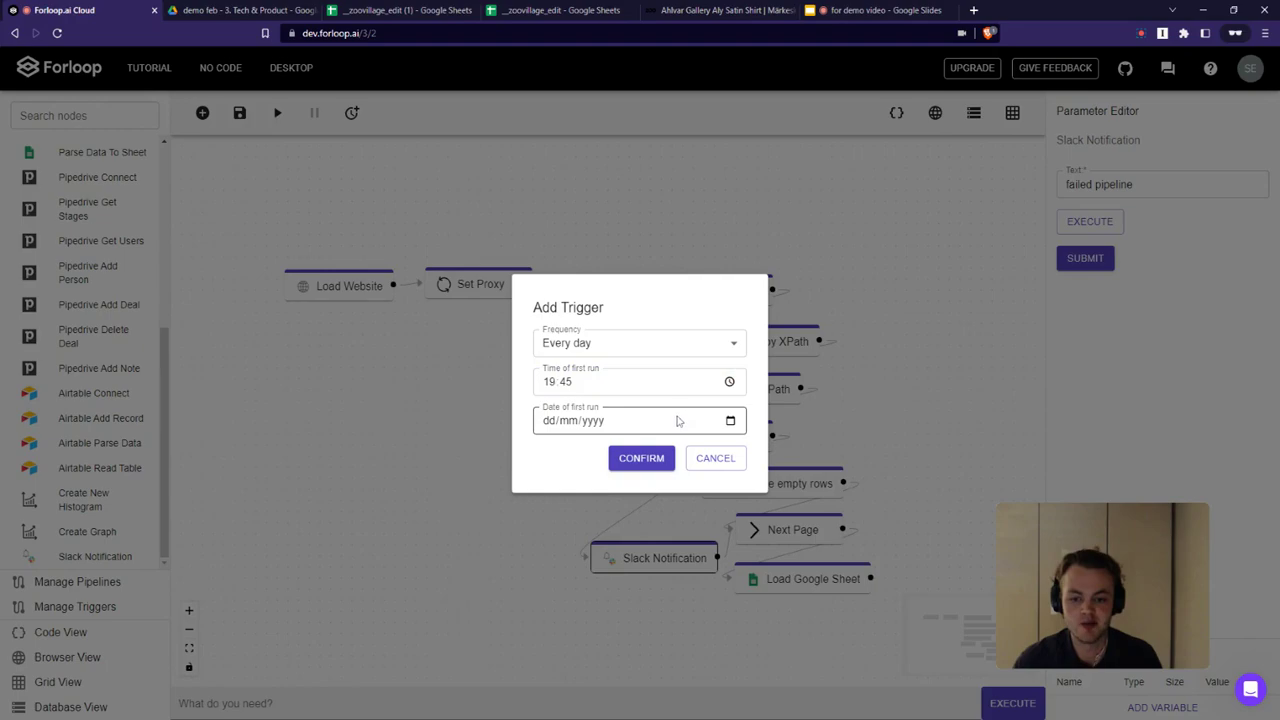
{"action": "left_click", "coordinate": [731, 421]}
{"action": "left_click", "coordinate": [572, 570]}
{"action": "left_click", "coordinate": [665, 458]}
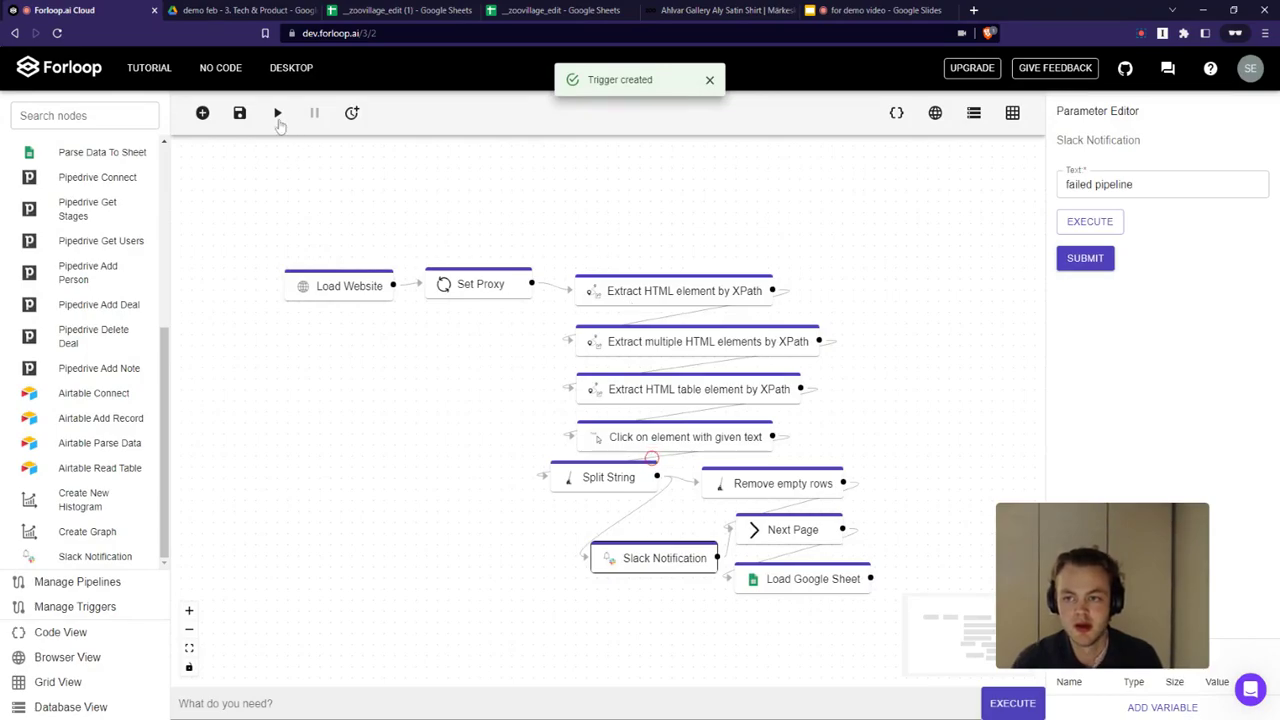
{"action": "left_click", "coordinate": [278, 113]}
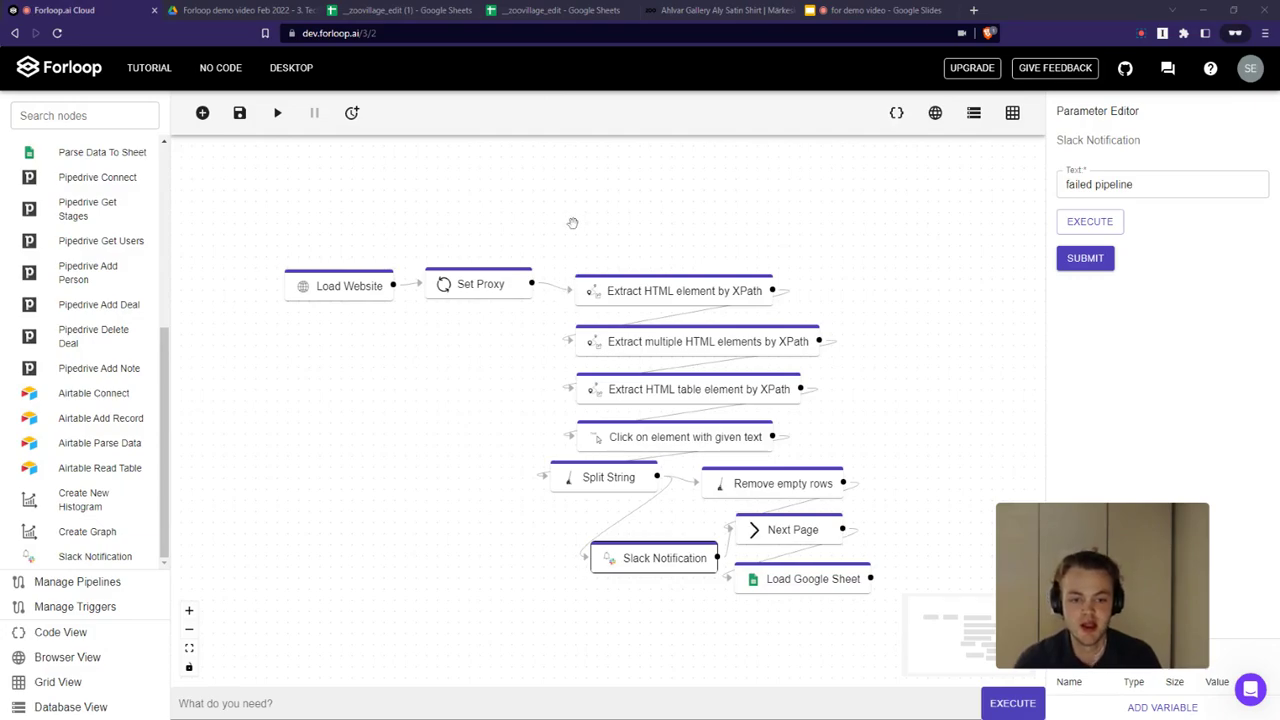
Switch to the zoovillage_edit (1) spreadsheet and inspect the first_date column, showing its count summary
{"action": "left_click", "coordinate": [389, 13]}
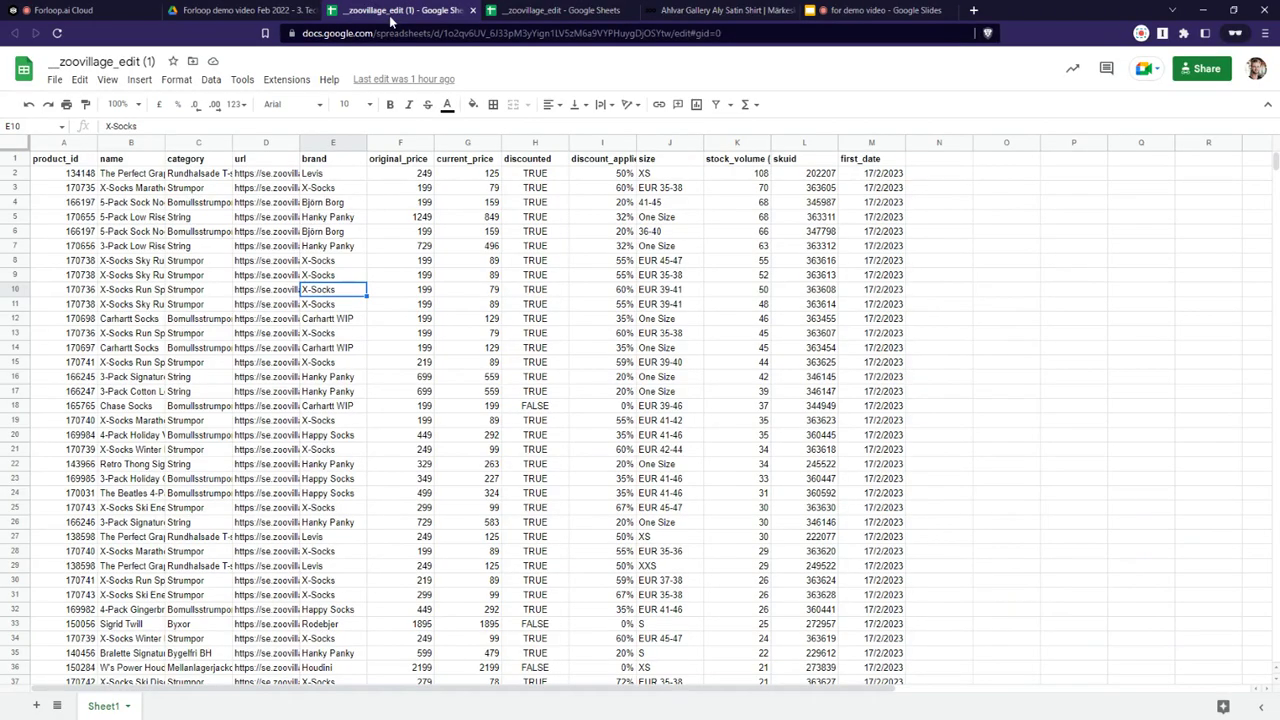
{"action": "scroll", "coordinate": [763, 304], "scroll_direction": "down", "scroll_amount": 1}
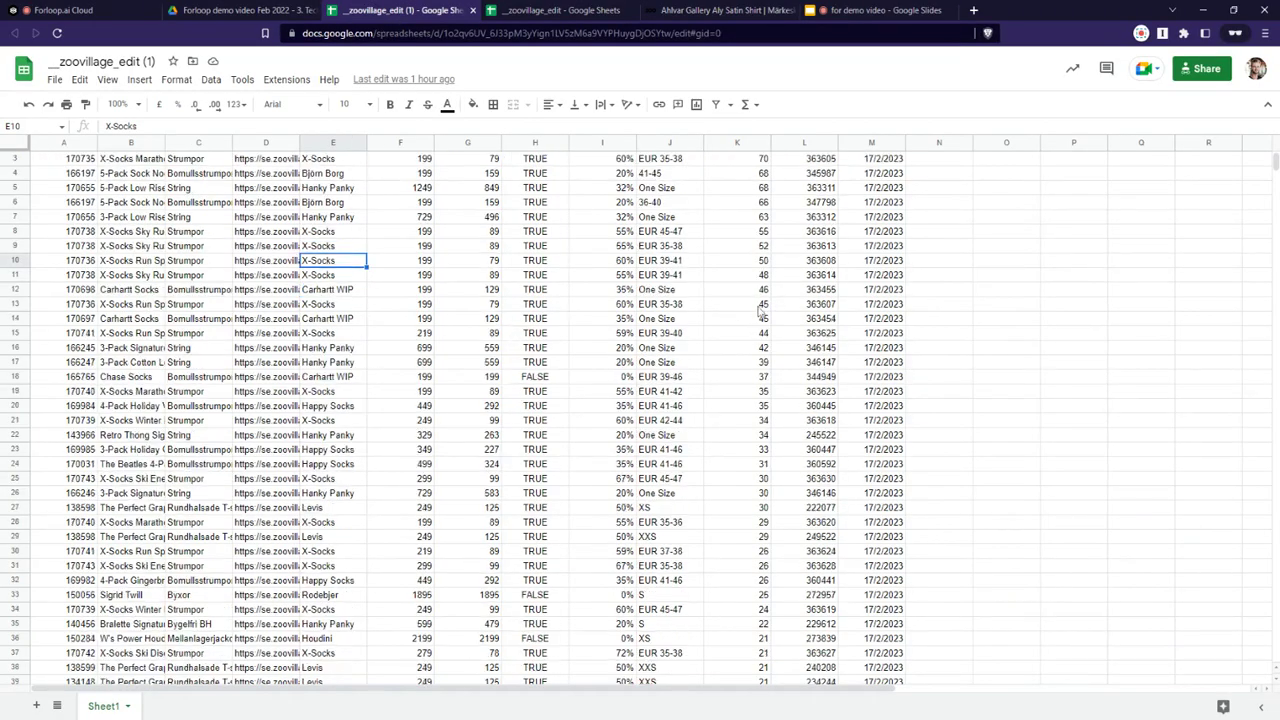
{"action": "scroll", "coordinate": [763, 308], "scroll_direction": "up", "scroll_amount": 1}
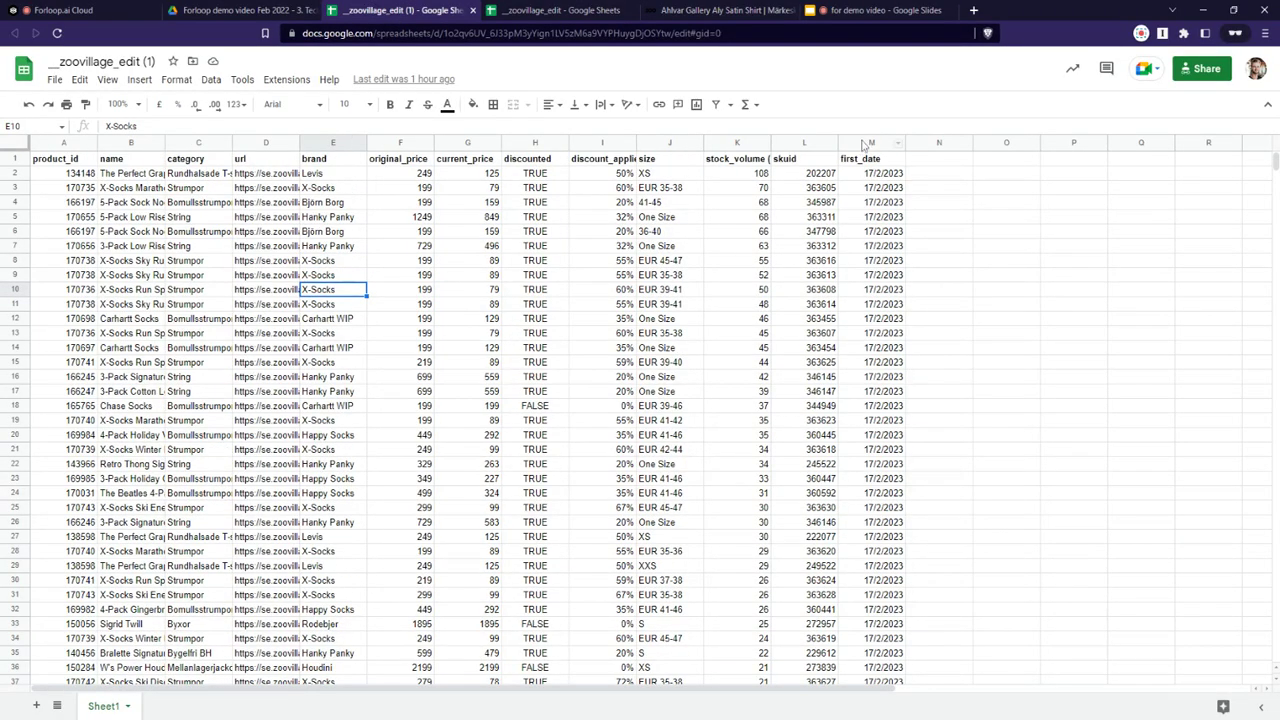
{"action": "left_click", "coordinate": [863, 145]}
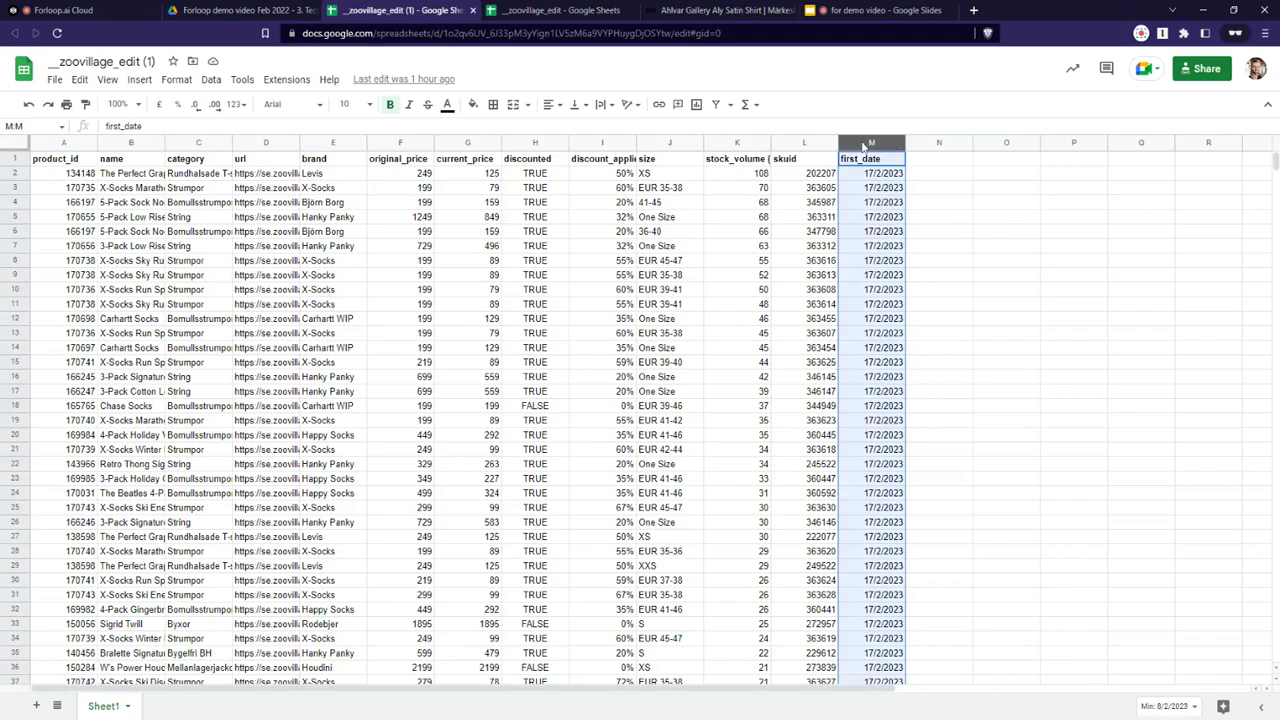
{"action": "left_click", "coordinate": [1170, 706]}
{"action": "left_click", "coordinate": [1160, 682]}
{"action": "scroll", "coordinate": [399, 293], "scroll_direction": "down", "scroll_amount": 2}
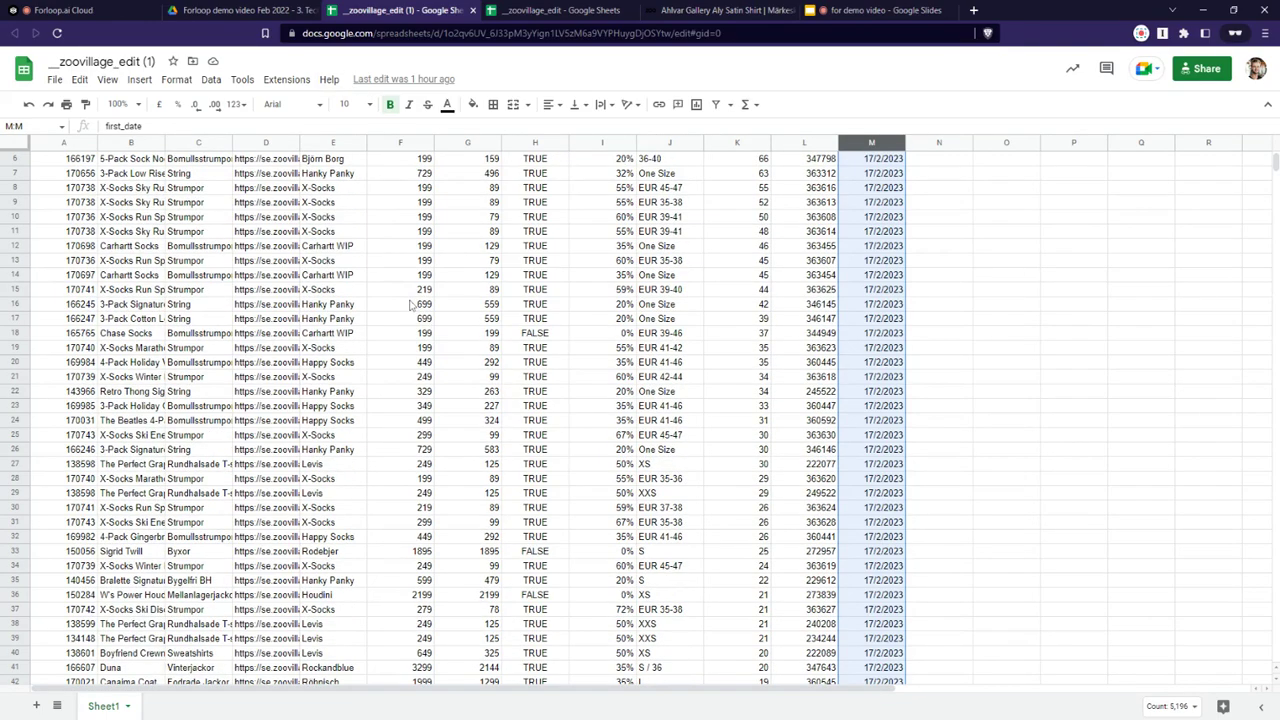